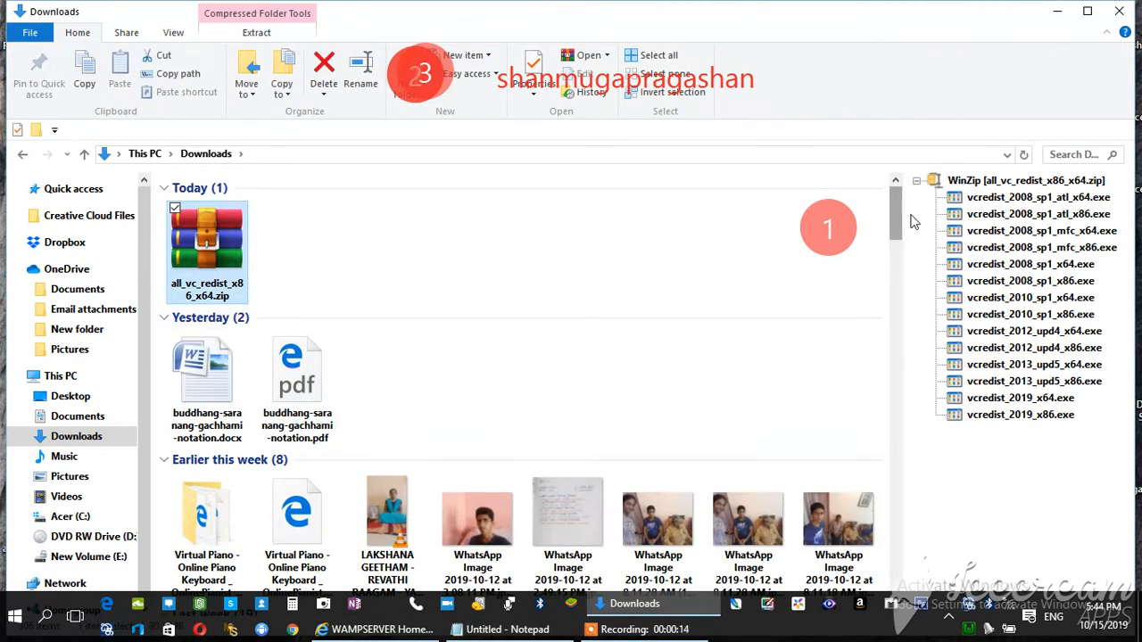
Switch to the Notepad note and append "one by one" to the line "1 step install updates in your computer"
left_click_drag(891, 238, 892, 287)
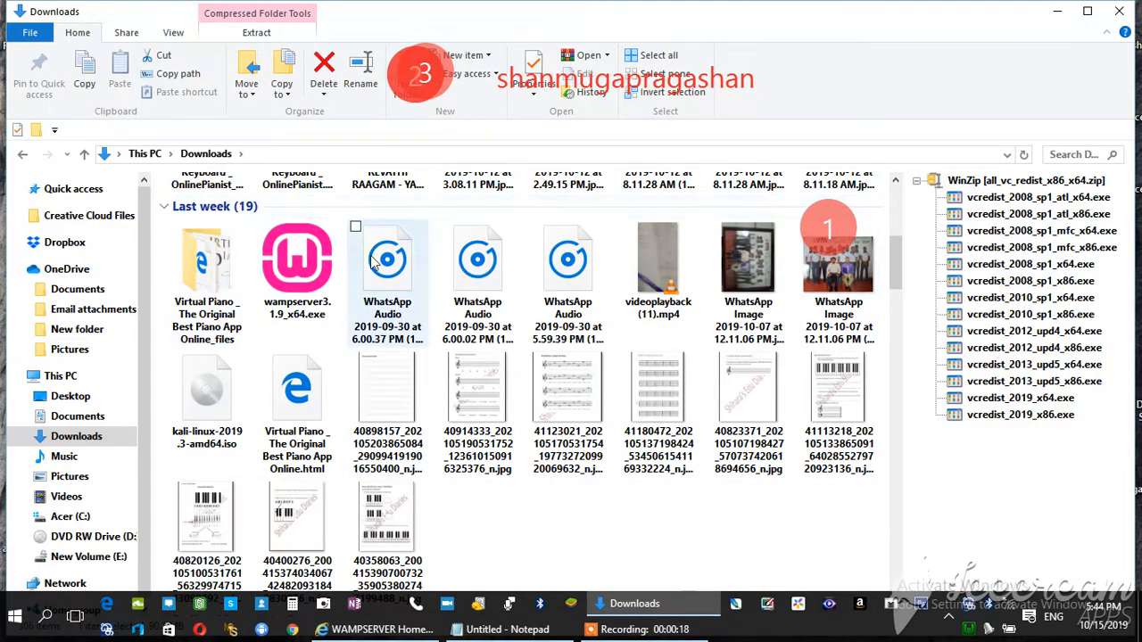
left_click(479, 635)
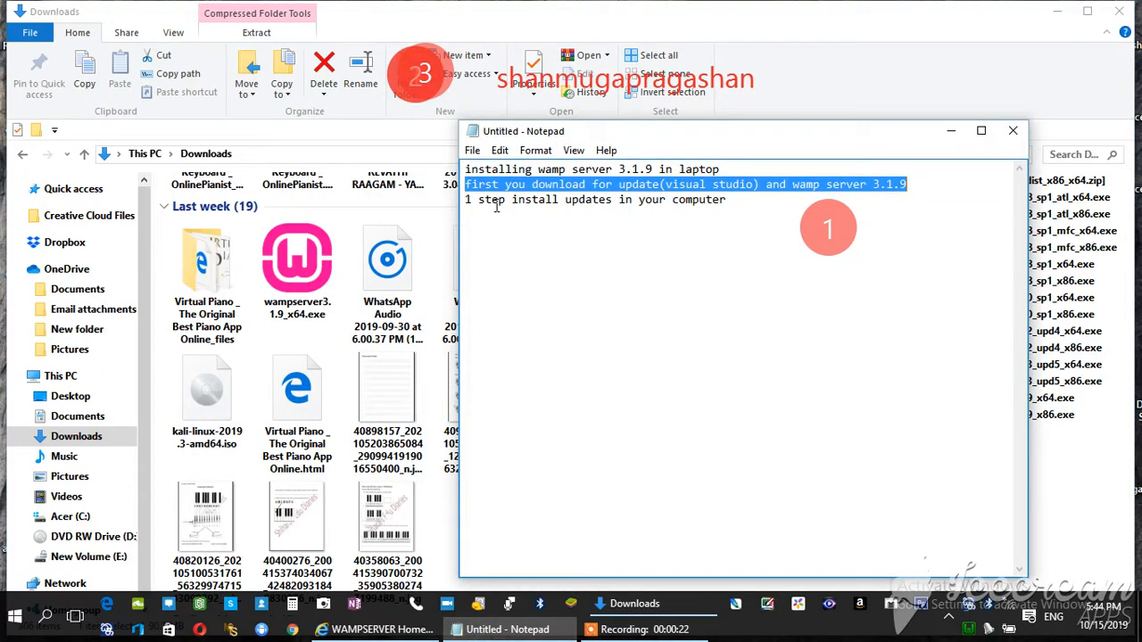
left_click_drag(464, 200, 728, 200)
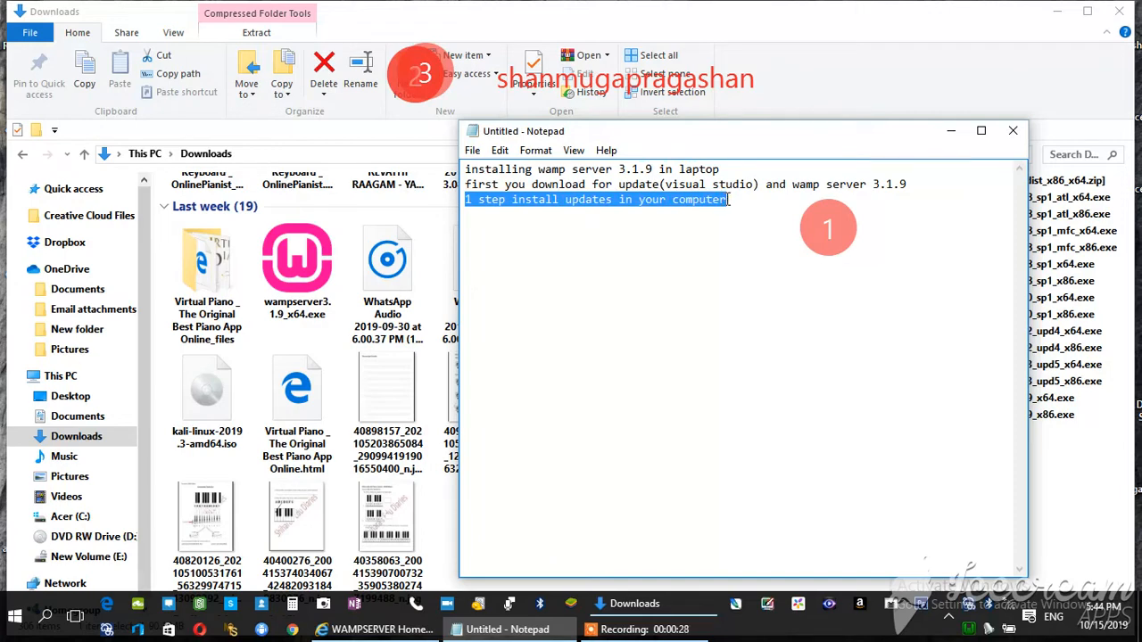
left_click(729, 200)
type("on")
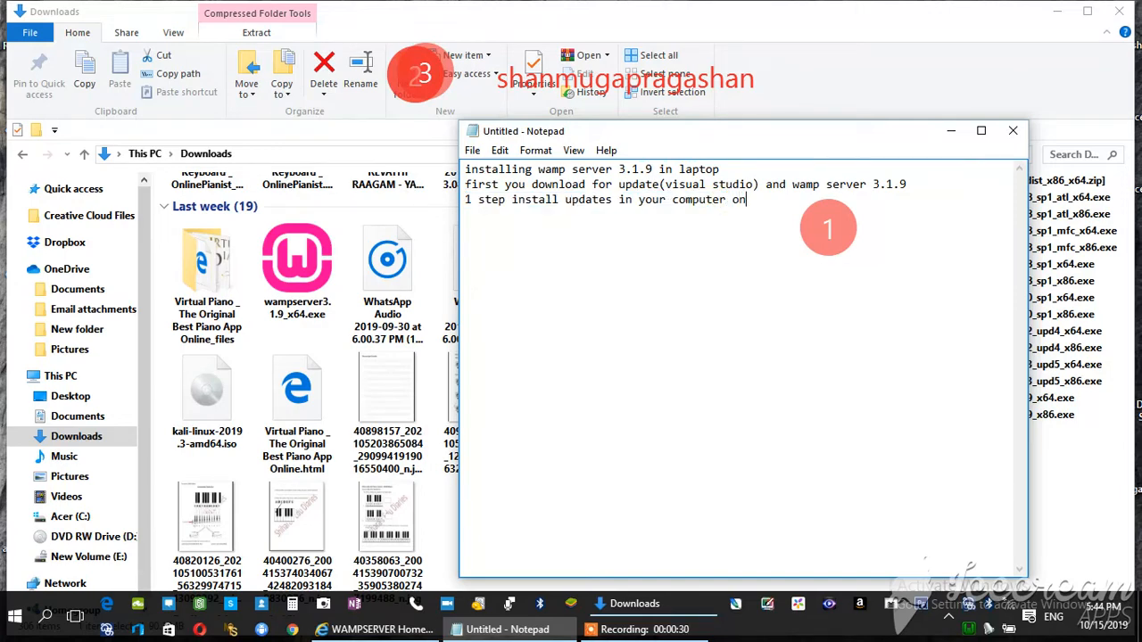
type("e by one")
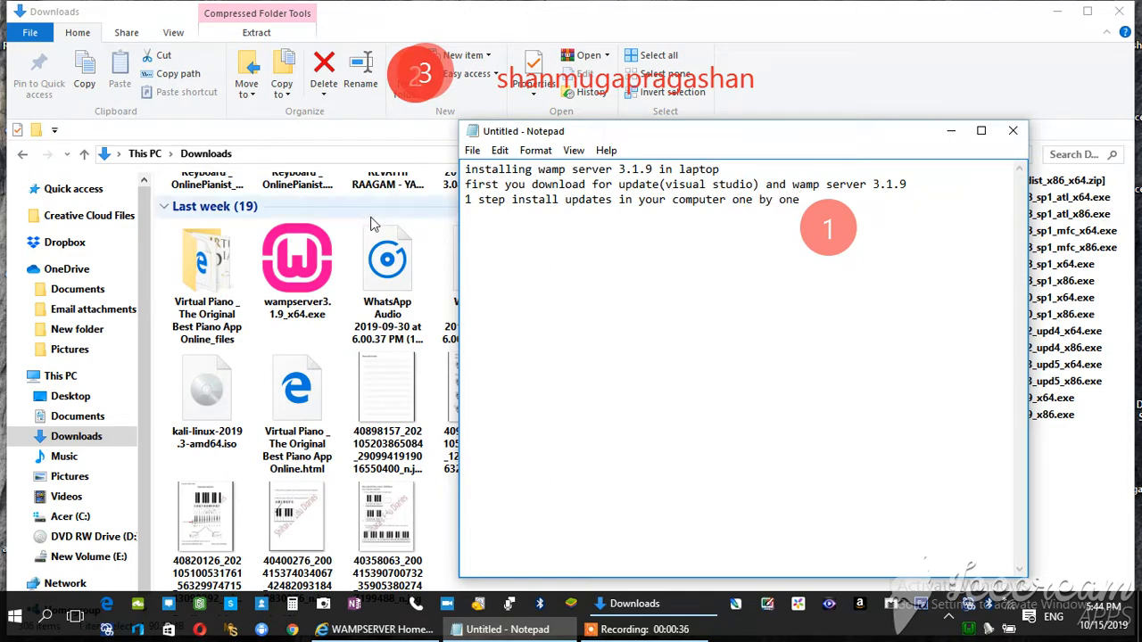
Return to the Downloads folder and open all_vc_redist_x86_x64.zip with Windows Explorer
left_click(1075, 478)
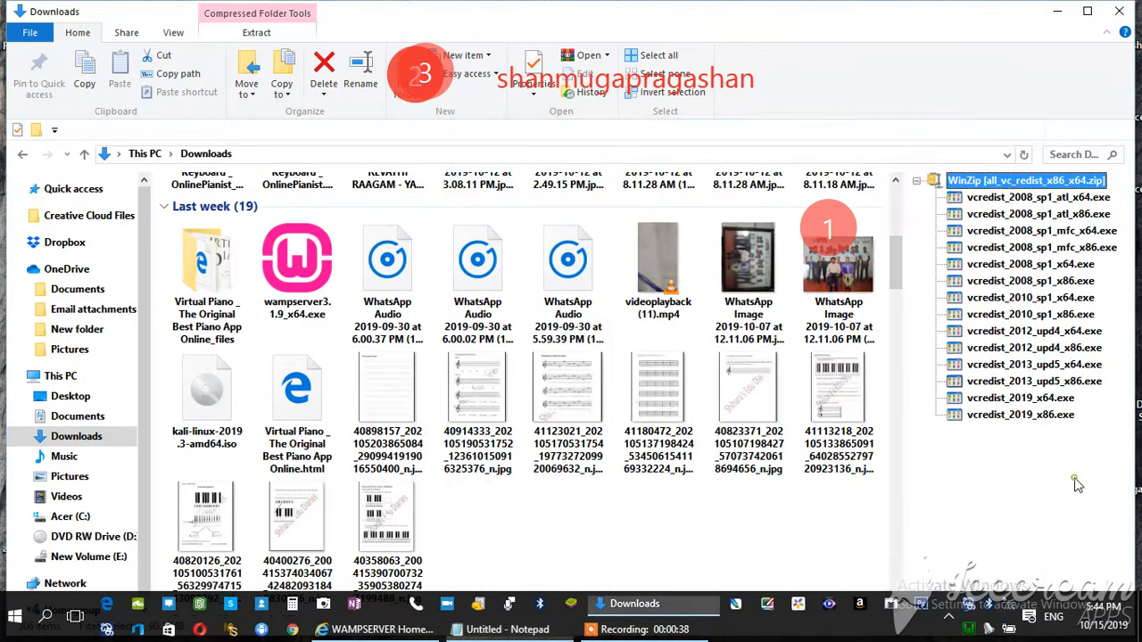
left_click(896, 192)
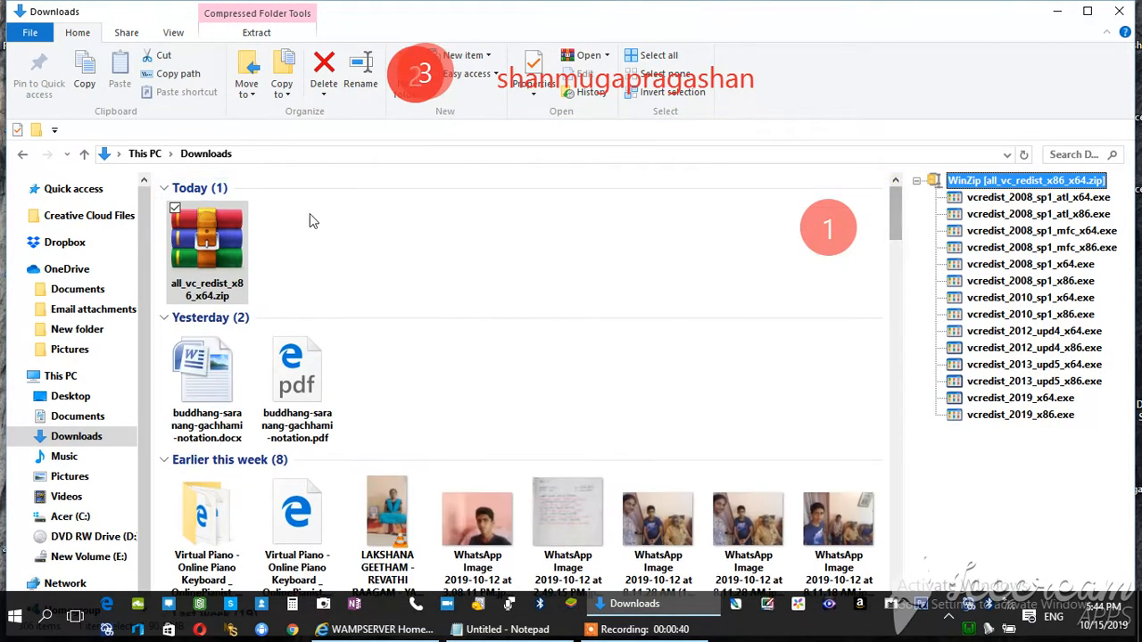
left_click(607, 55)
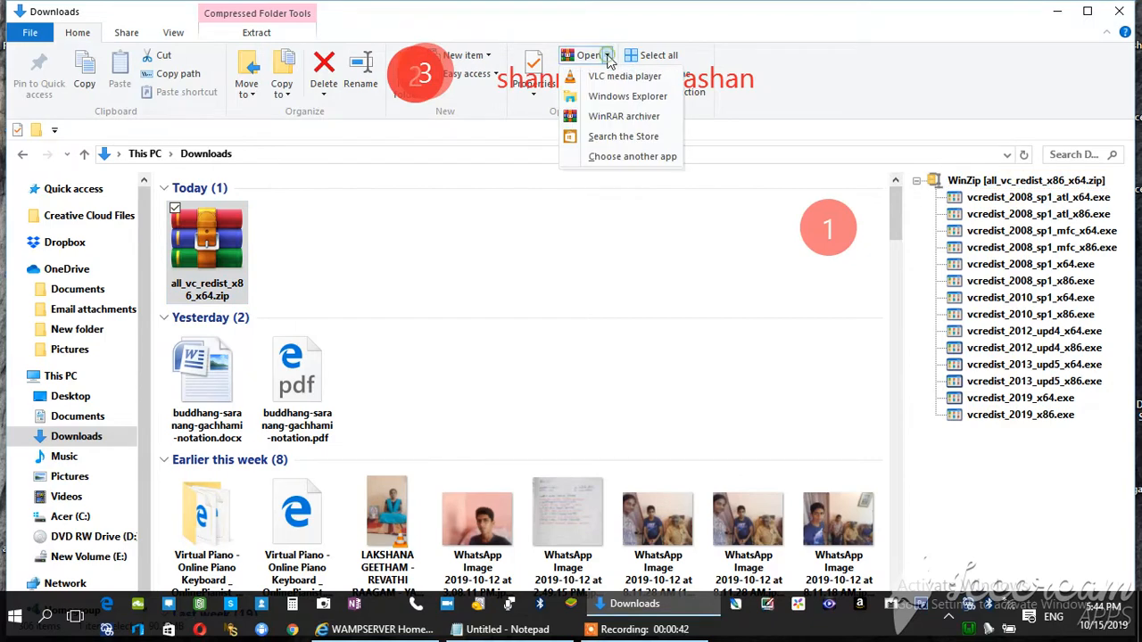
left_click(598, 97)
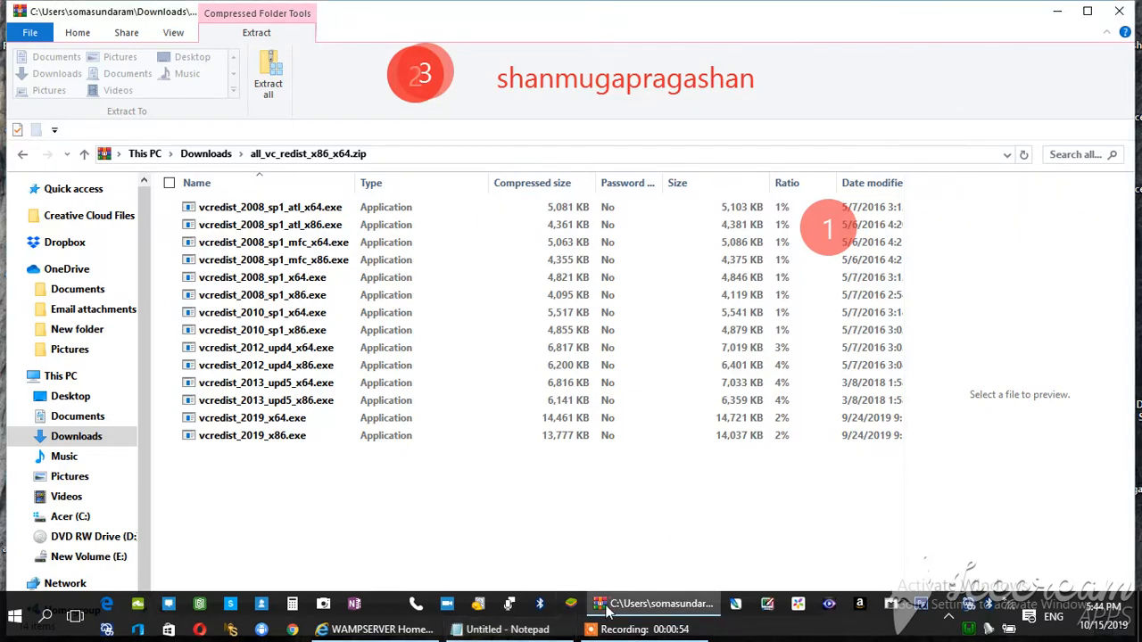
Switch back to Notepad and add the line "these year updates" below the step 1 line
left_click(516, 630)
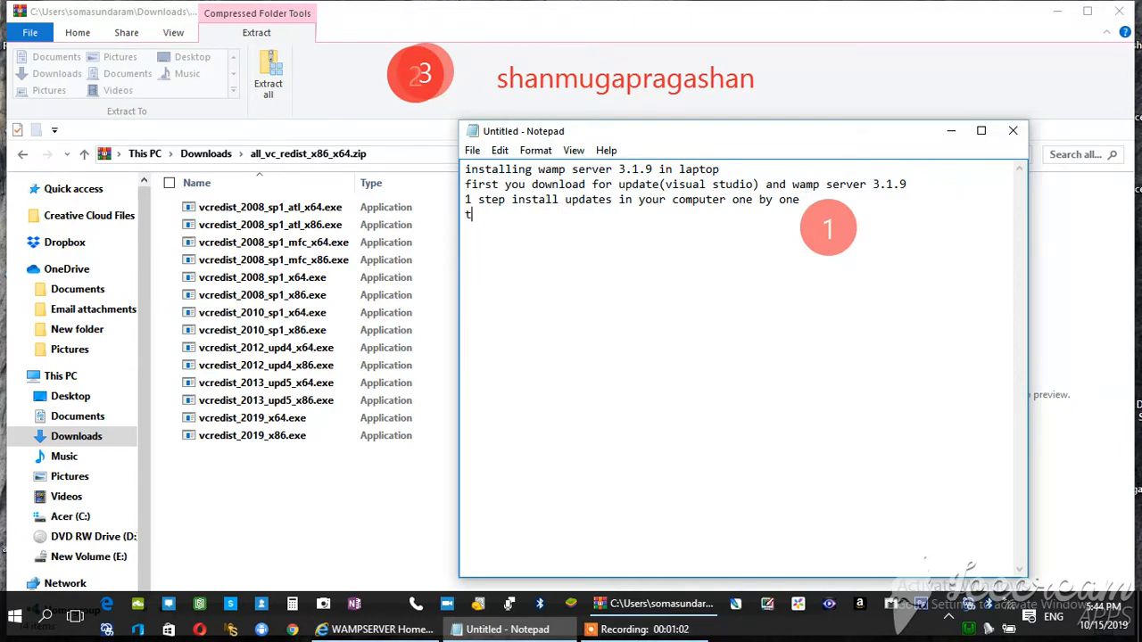
type("these year updtes")
key("Left")
key("Left")
type("a")
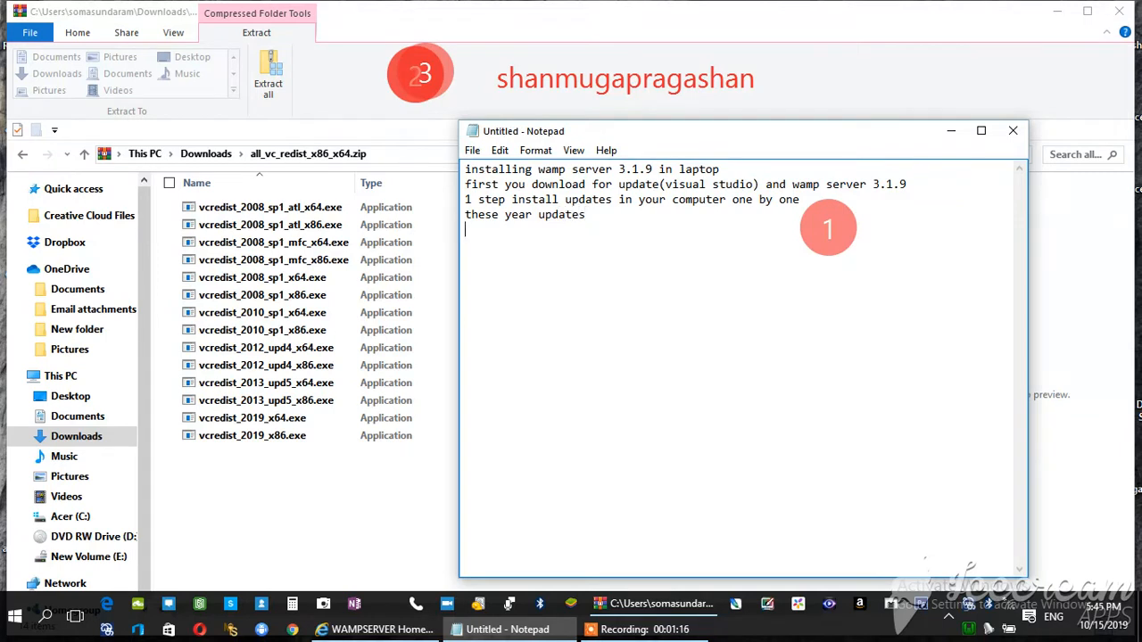
type("2 nd step you insta")
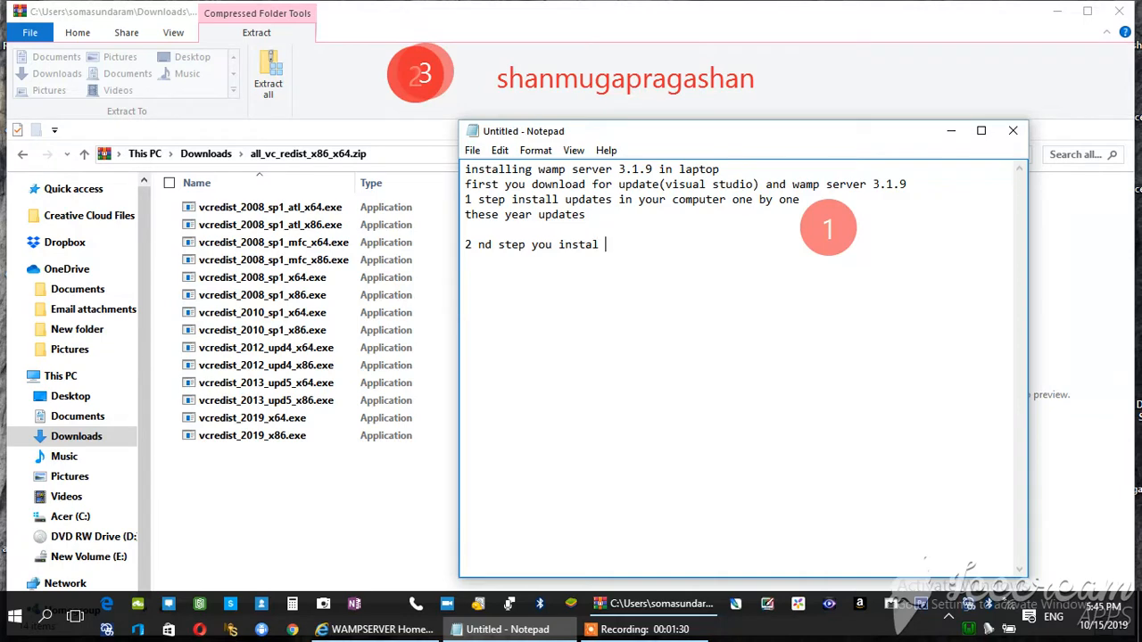
type("ll wamp server app")
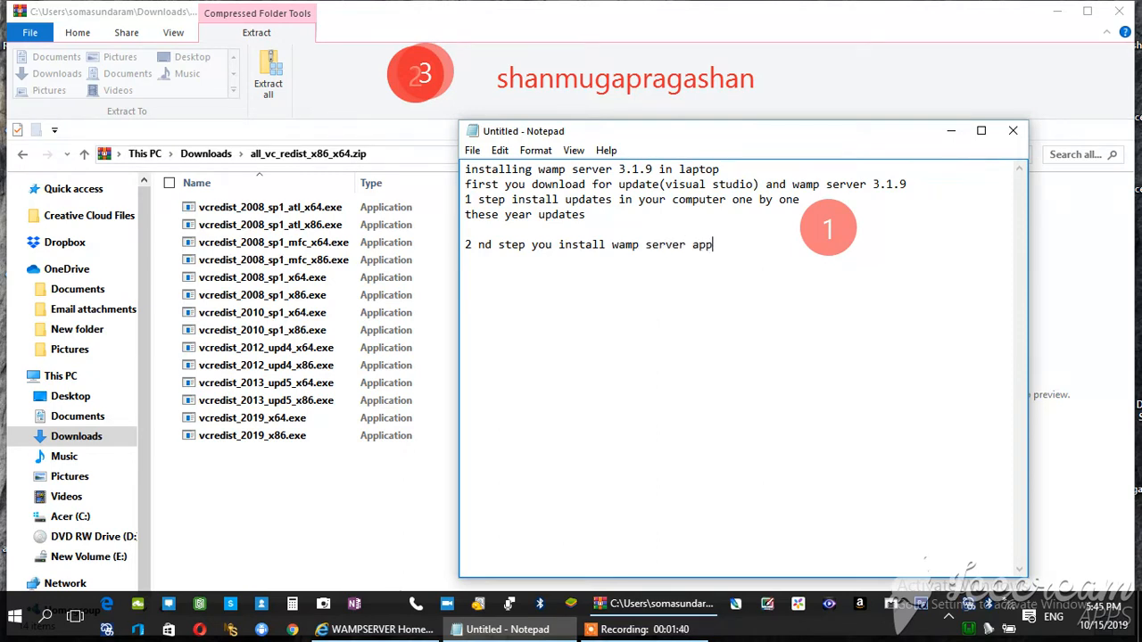
type("licatio")
Add the line "3rd step run wamp server" below the second step, separated by a blank line
type("3")
type("rd step")
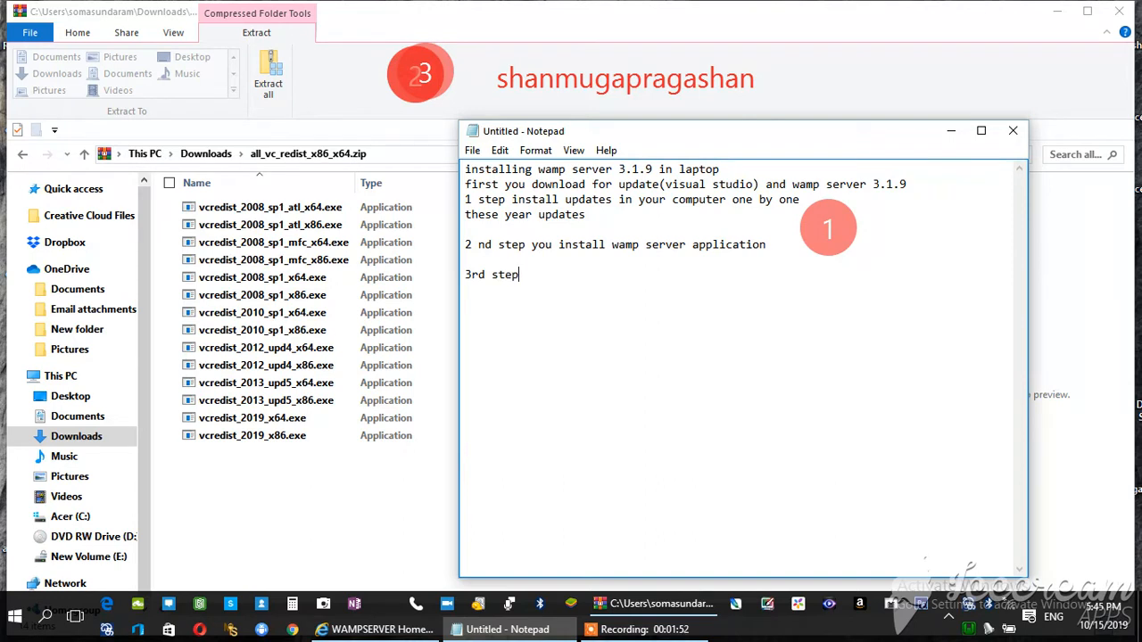
type(" run wampserver")
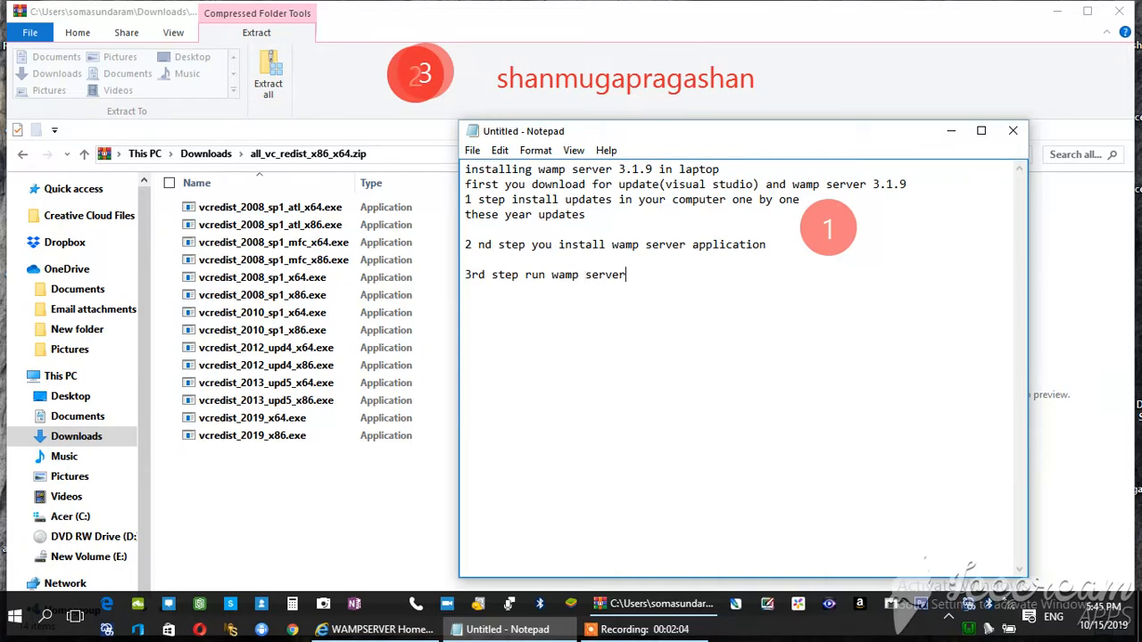
left_click(690, 635)
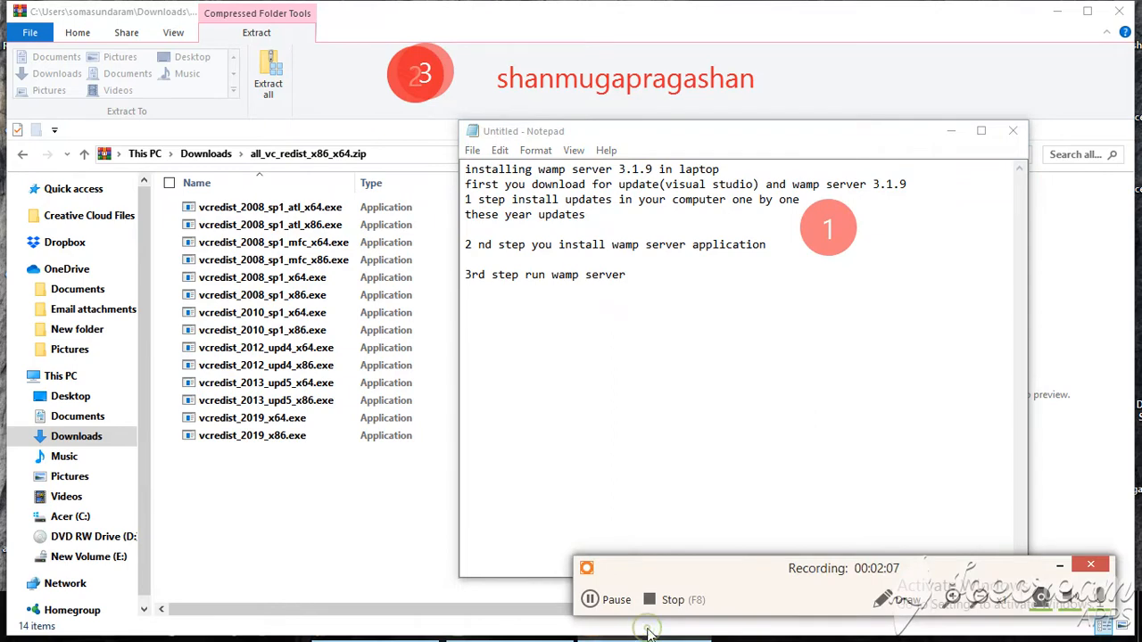
left_click(592, 600)
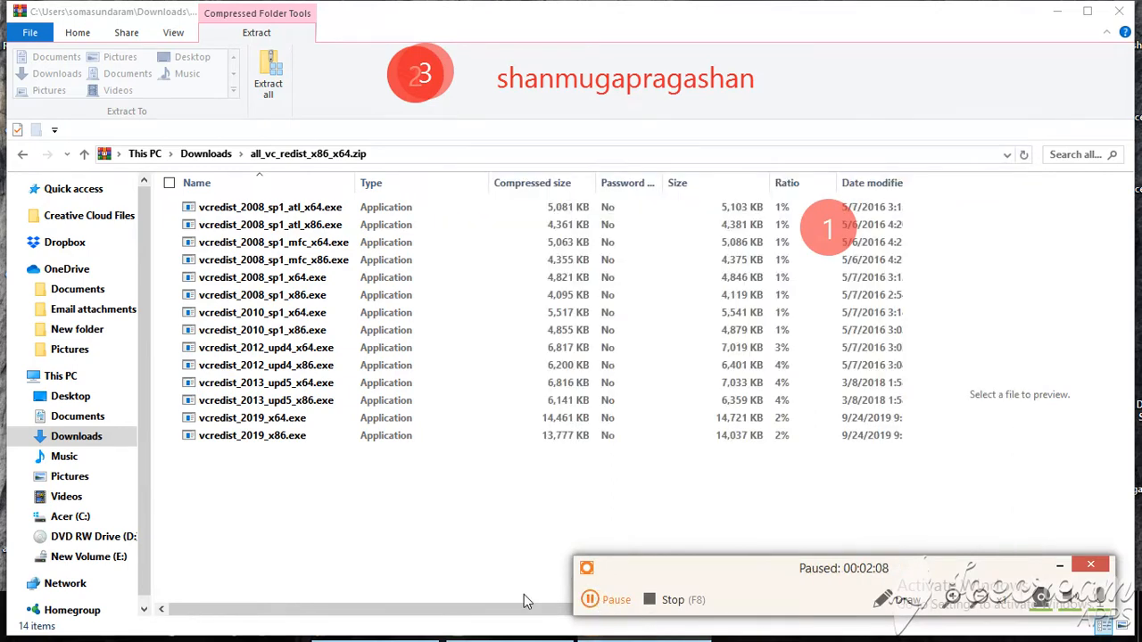
left_click(592, 600)
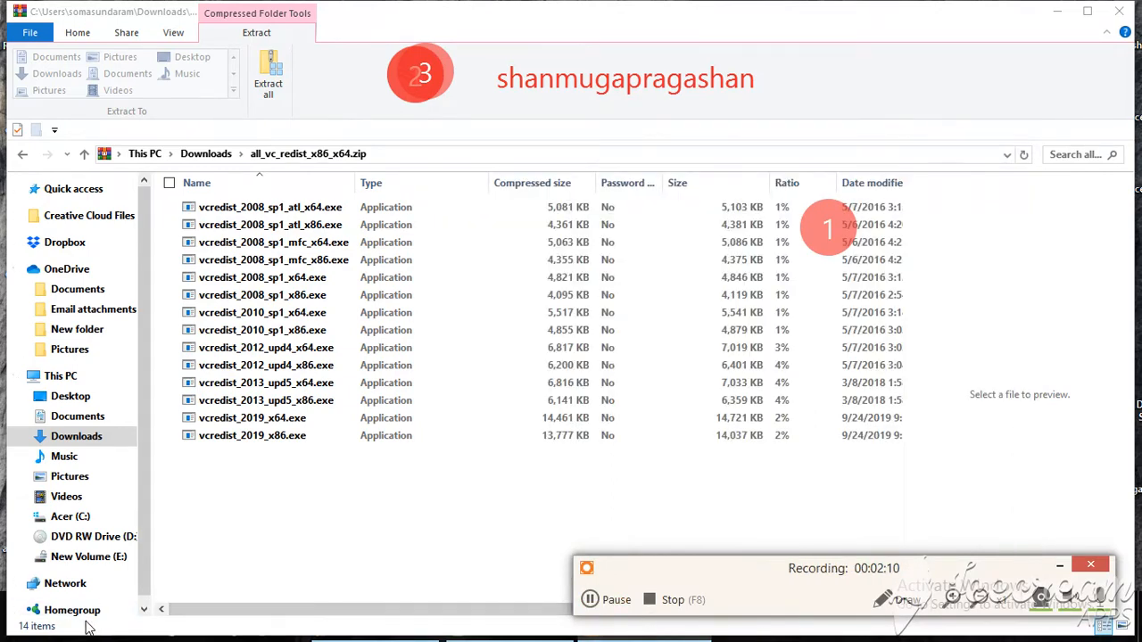
Launch Wampserver64
left_click(14, 615)
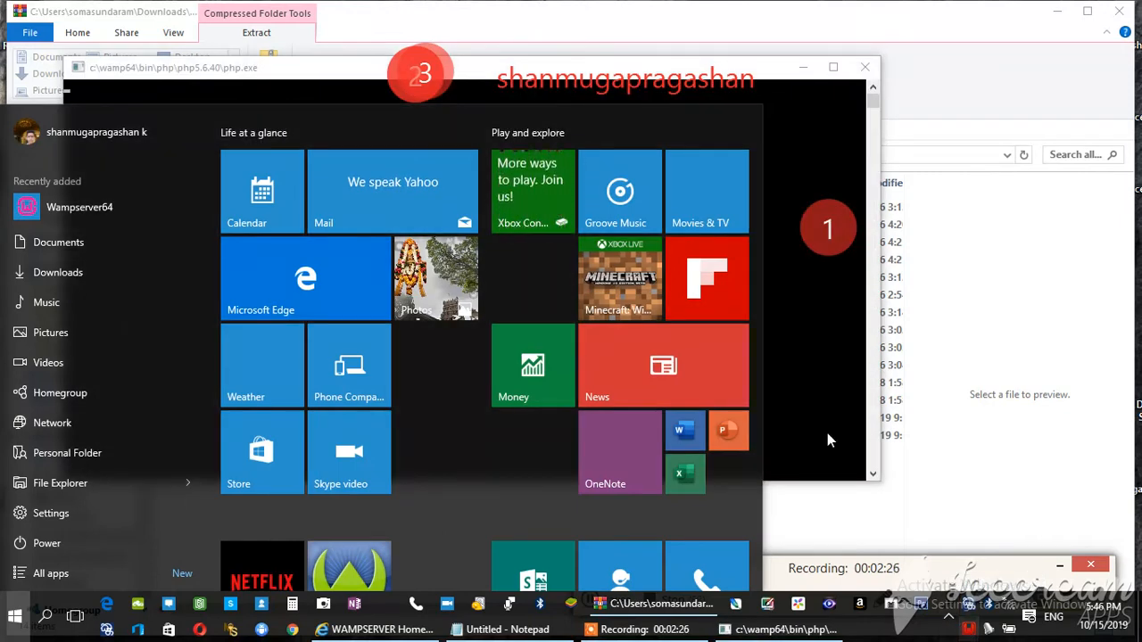
left_click(1001, 319)
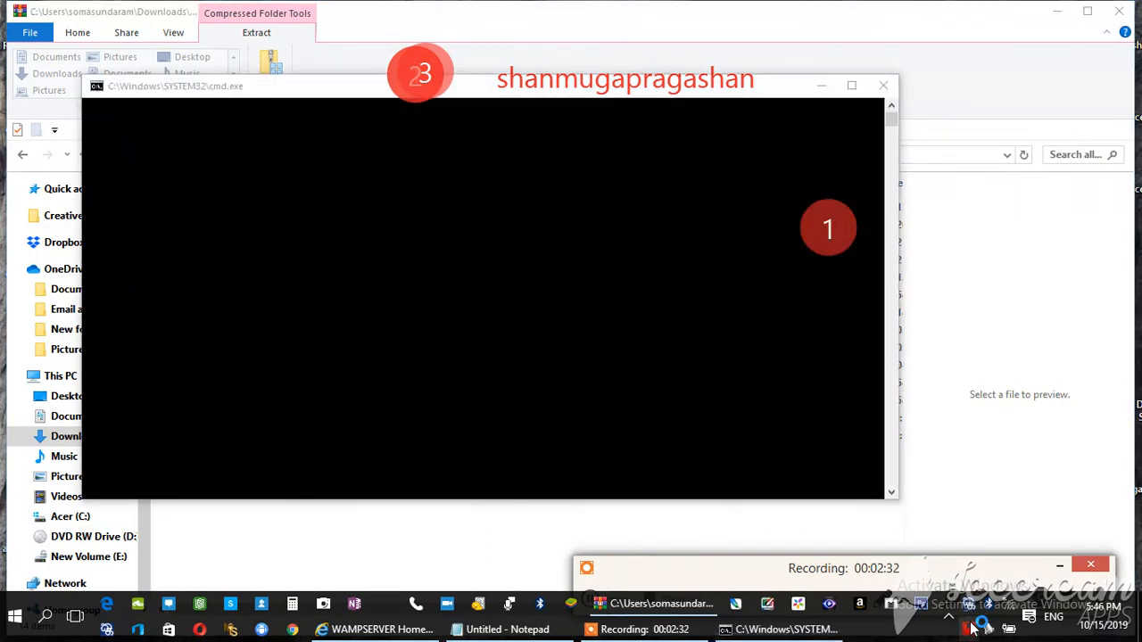
Start WampServer's Apache service 'wampapache64', followed by all of its services
left_click(970, 629)
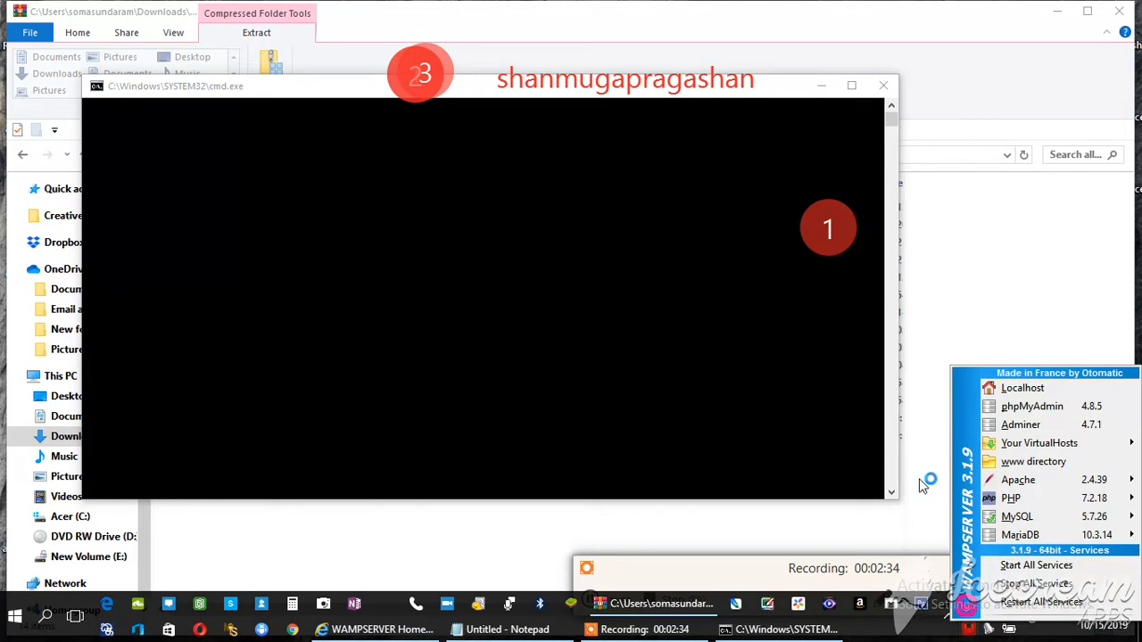
mouse_move(1037, 490)
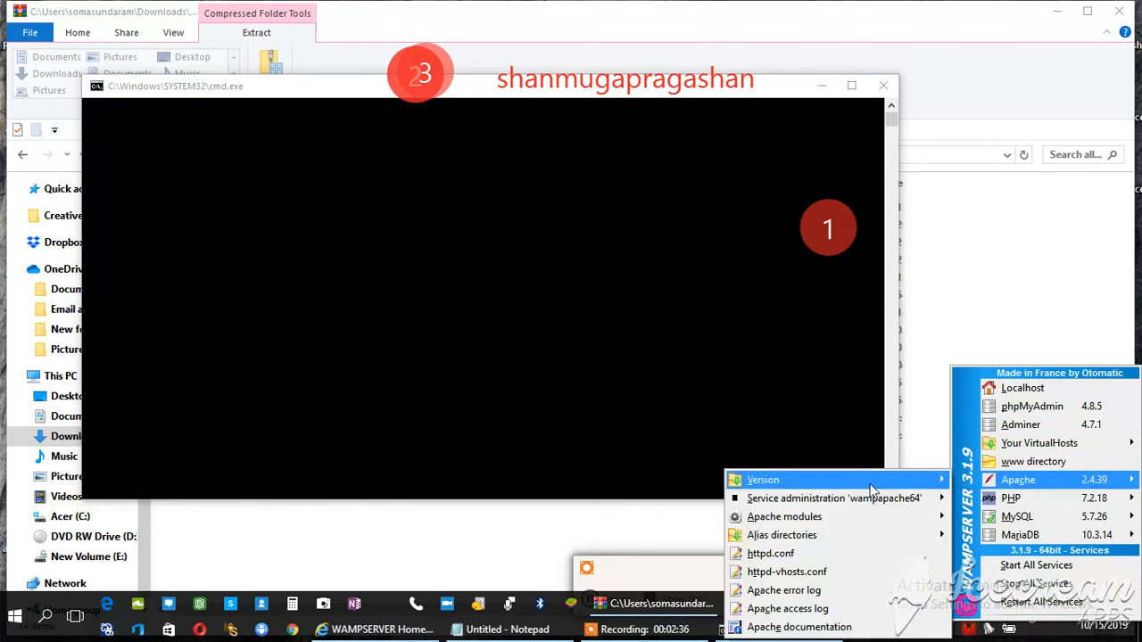
mouse_move(904, 499)
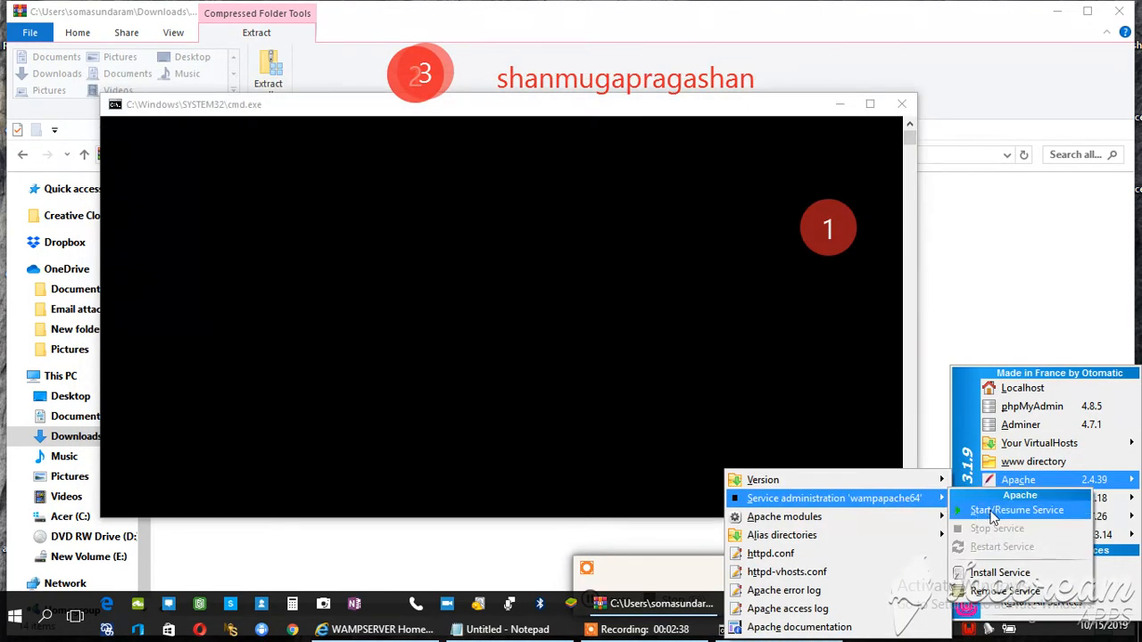
left_click(994, 511)
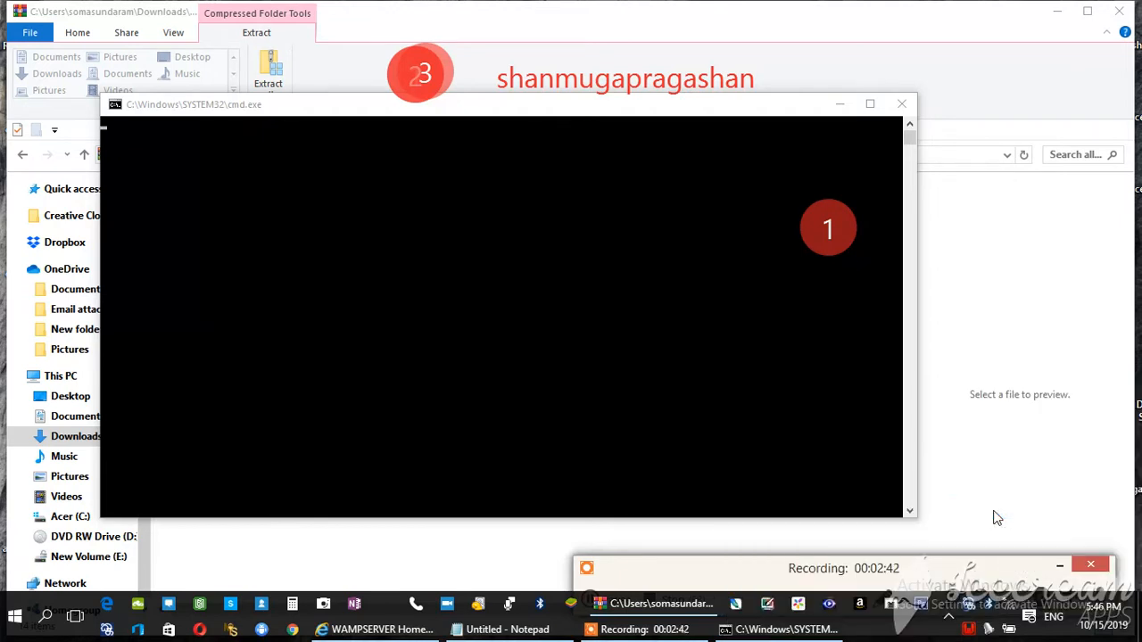
left_click(966, 613)
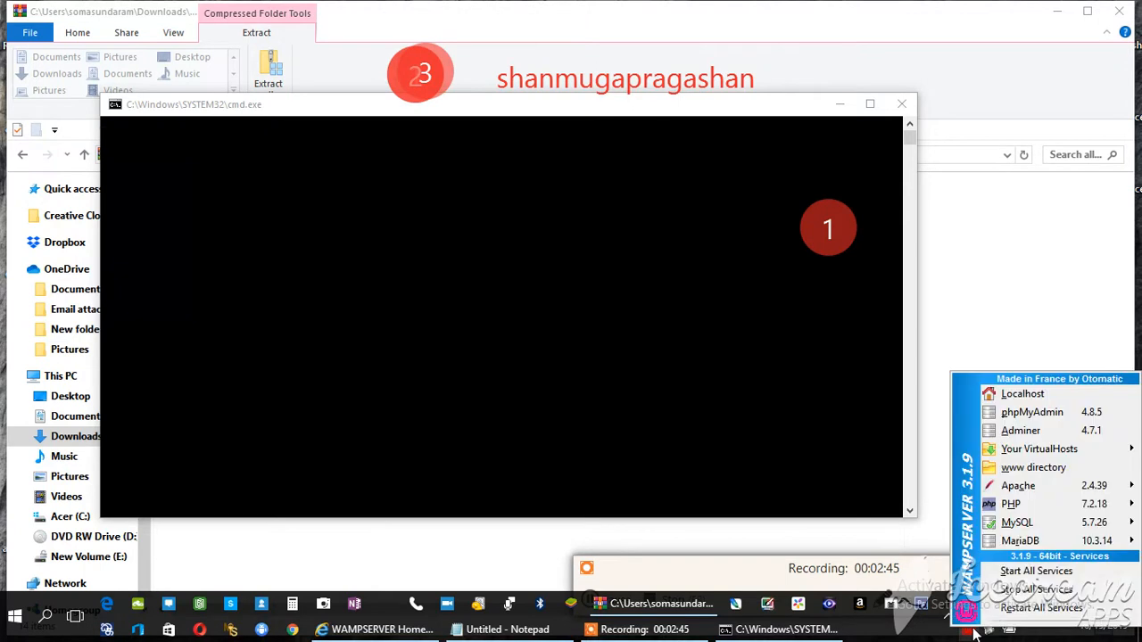
left_click(1012, 569)
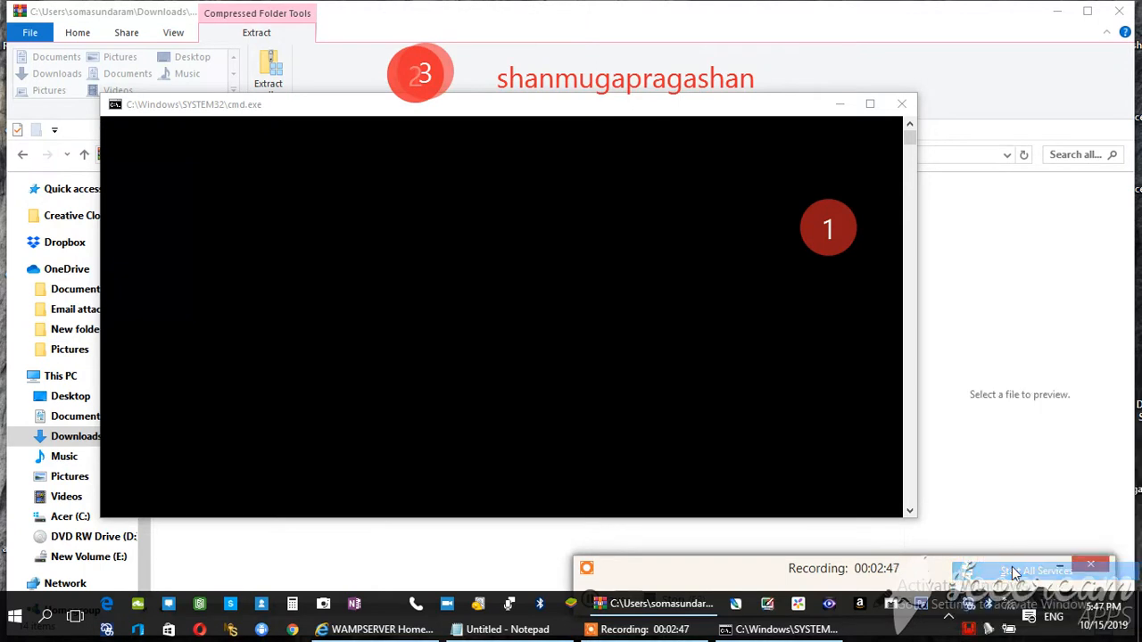
Try to start the Apache service 'wampapache64' once more and dismiss the resulting dialog
left_click(972, 630)
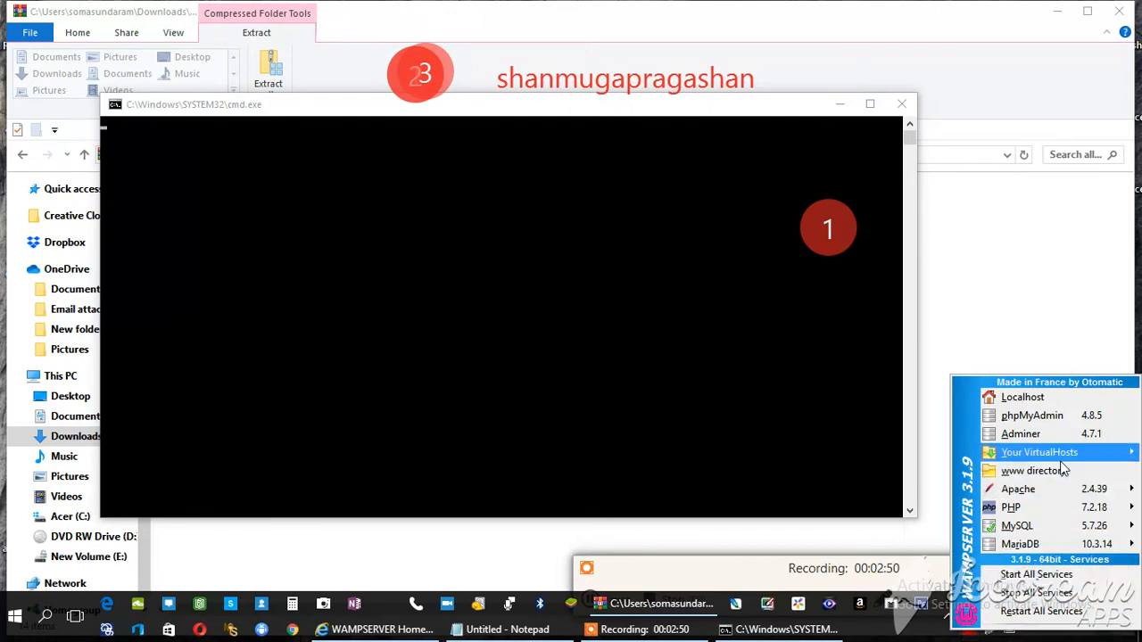
mouse_move(1060, 457)
mouse_move(1061, 488)
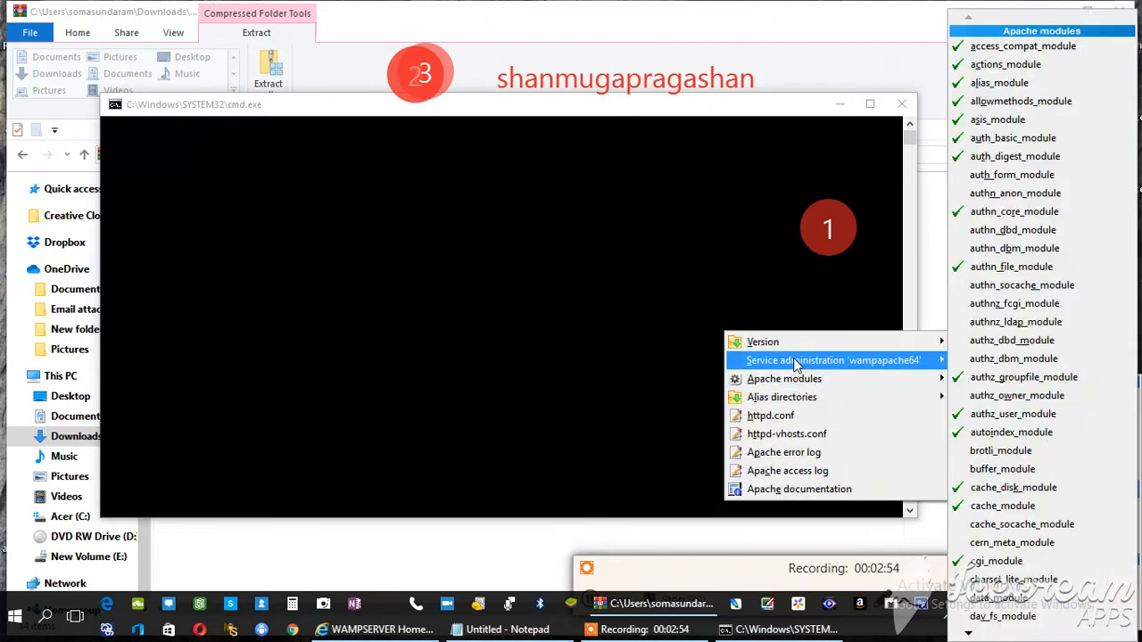
mouse_move(799, 363)
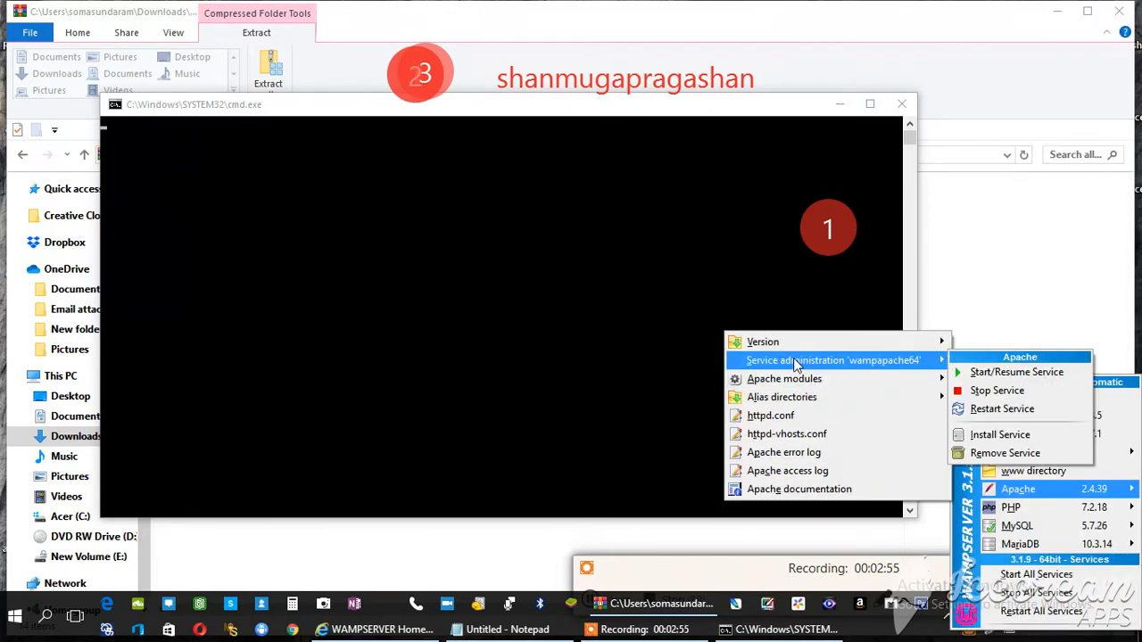
left_click(978, 375)
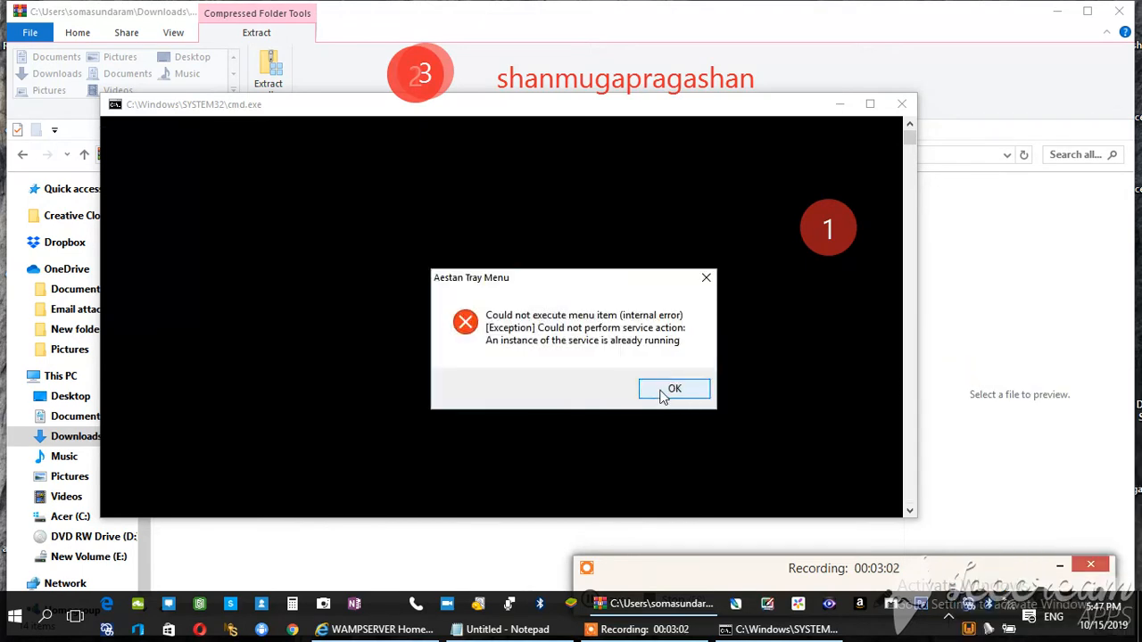
left_click(671, 390)
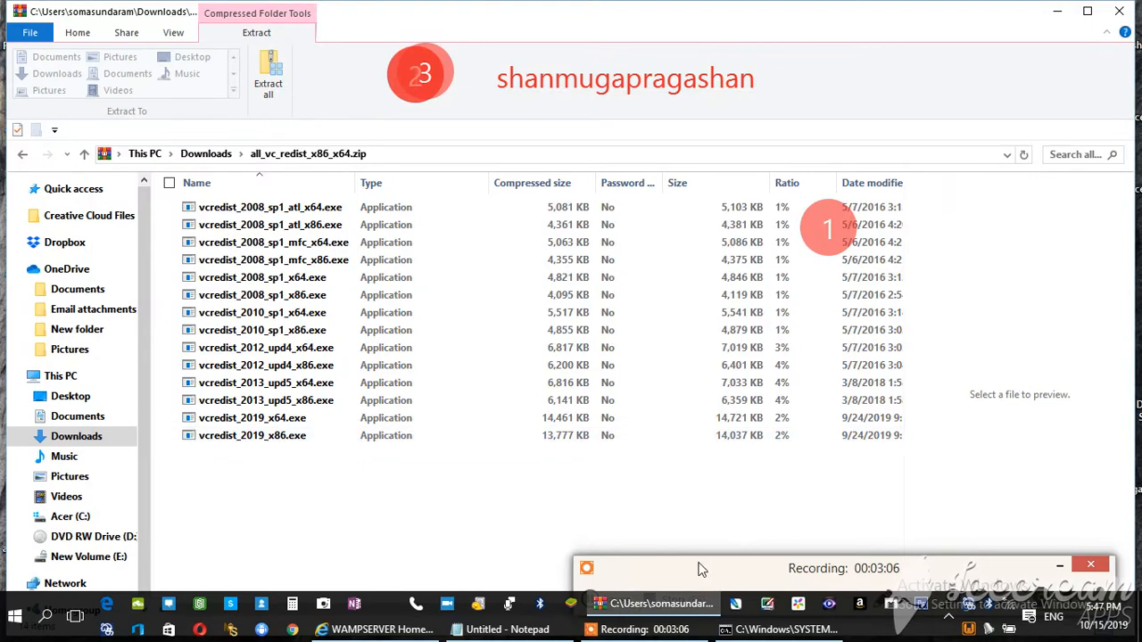
mouse_move(696, 566)
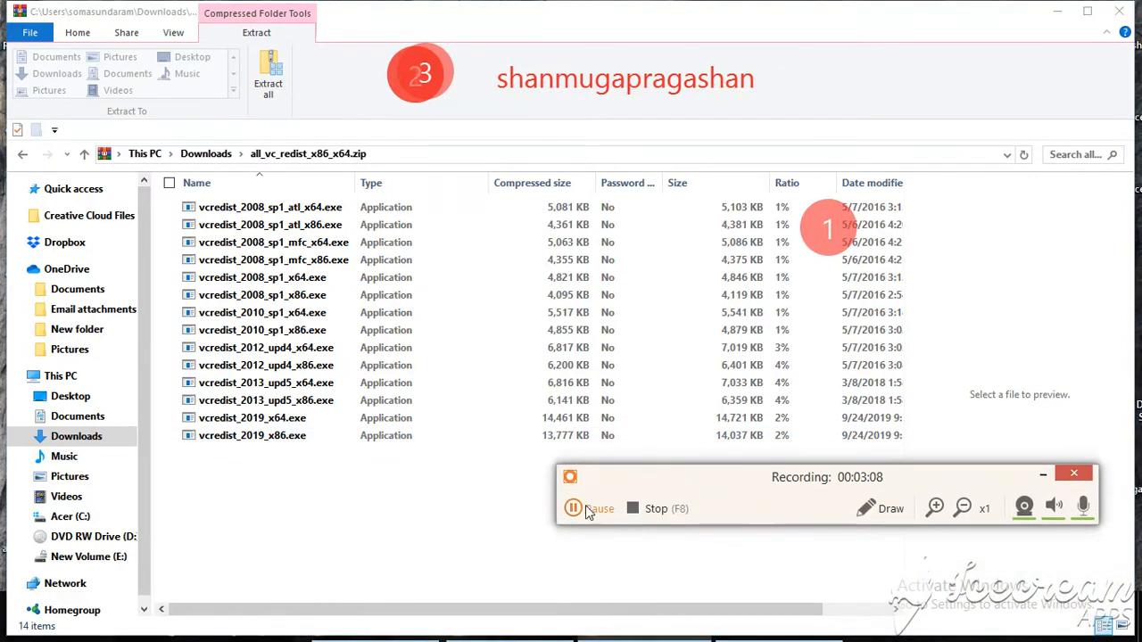
left_click(572, 507)
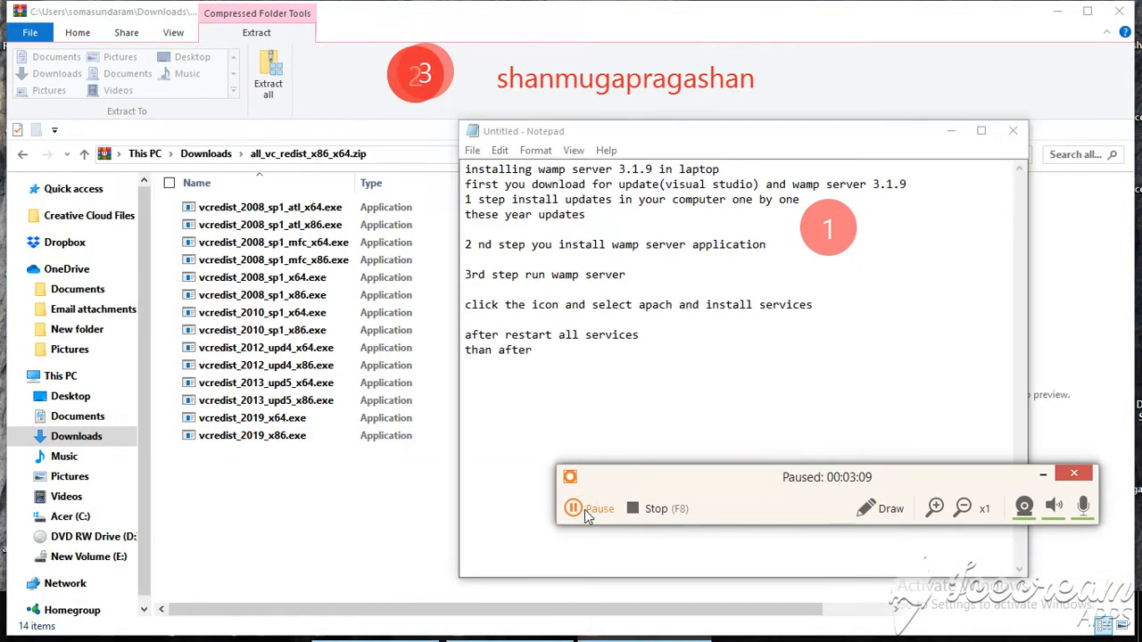
left_click(584, 509)
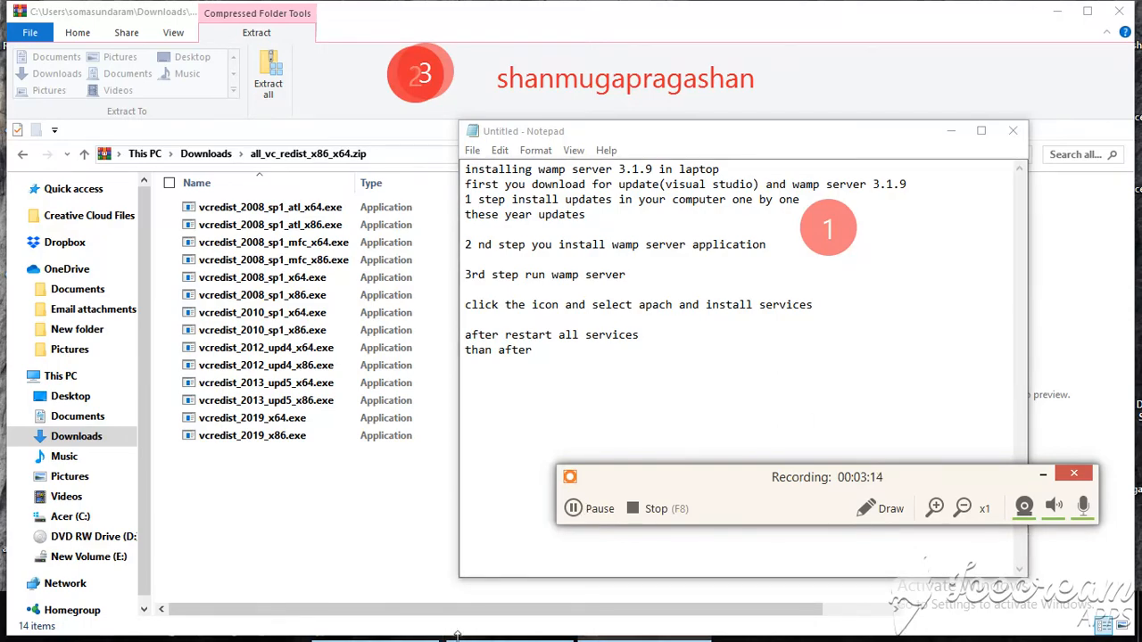
key("super+Tab")
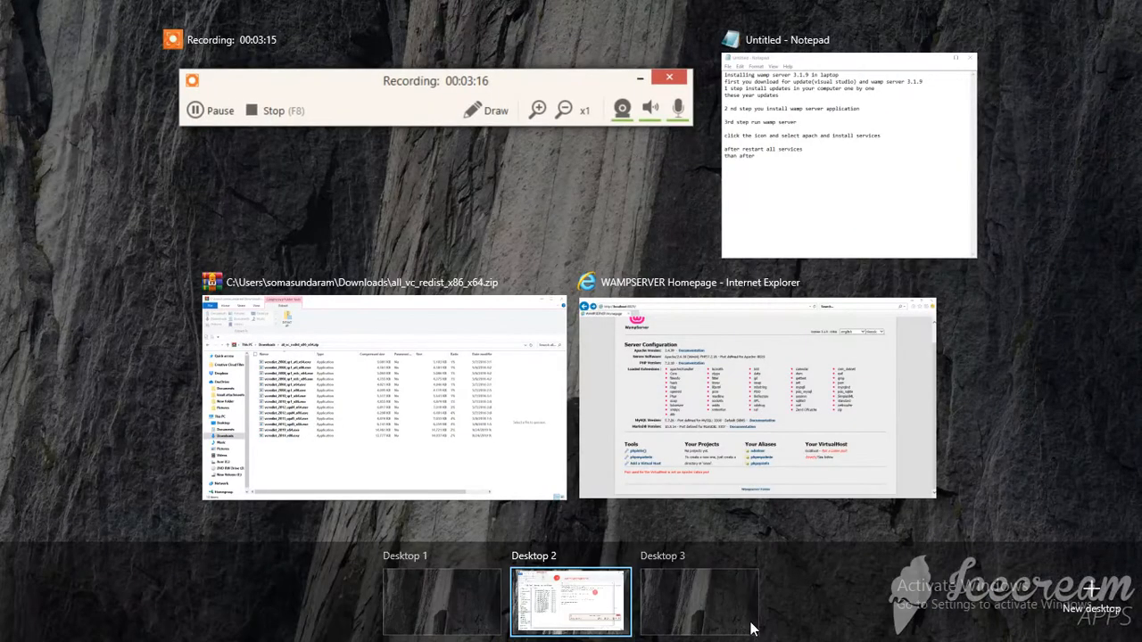
left_click(552, 600)
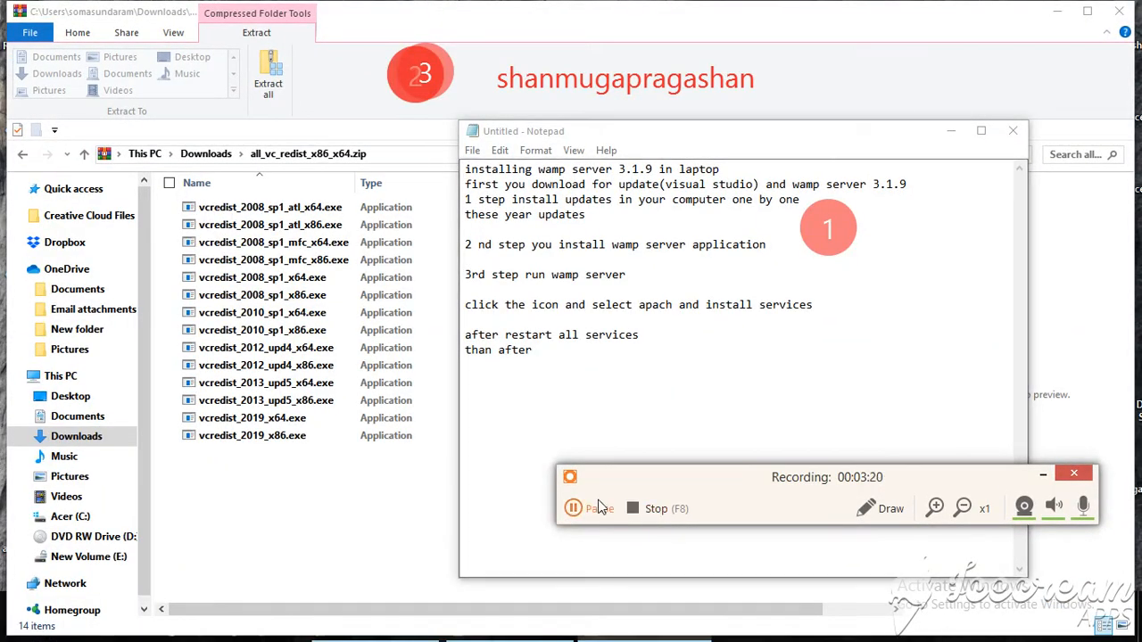
left_click(589, 508)
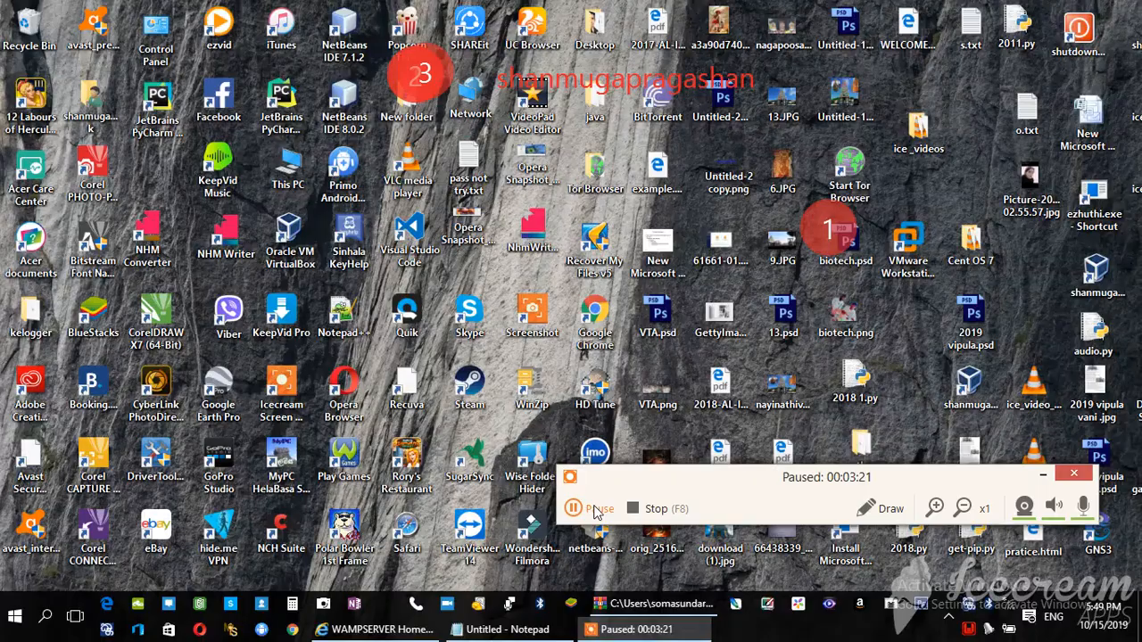
left_click(596, 509)
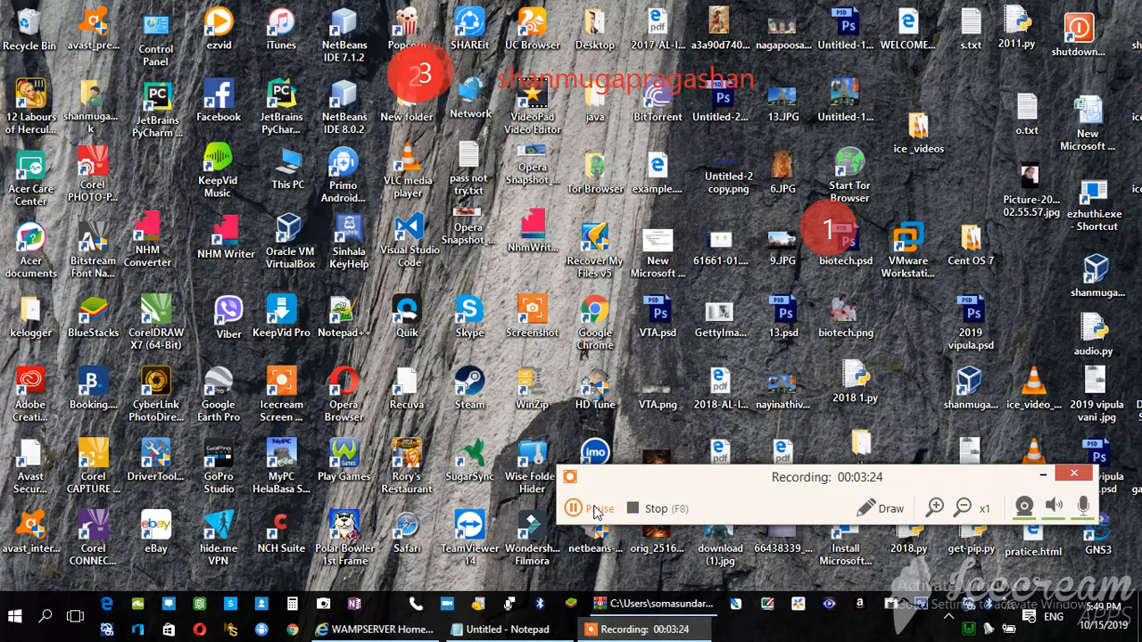
left_click(596, 508)
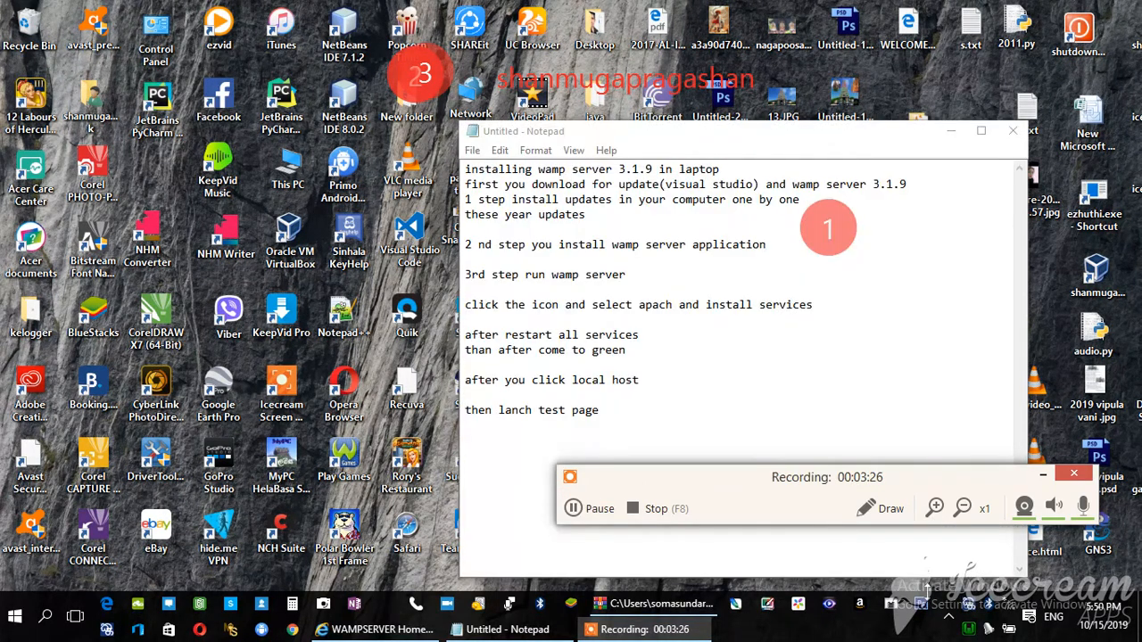
left_click(968, 629)
left_click(1024, 392)
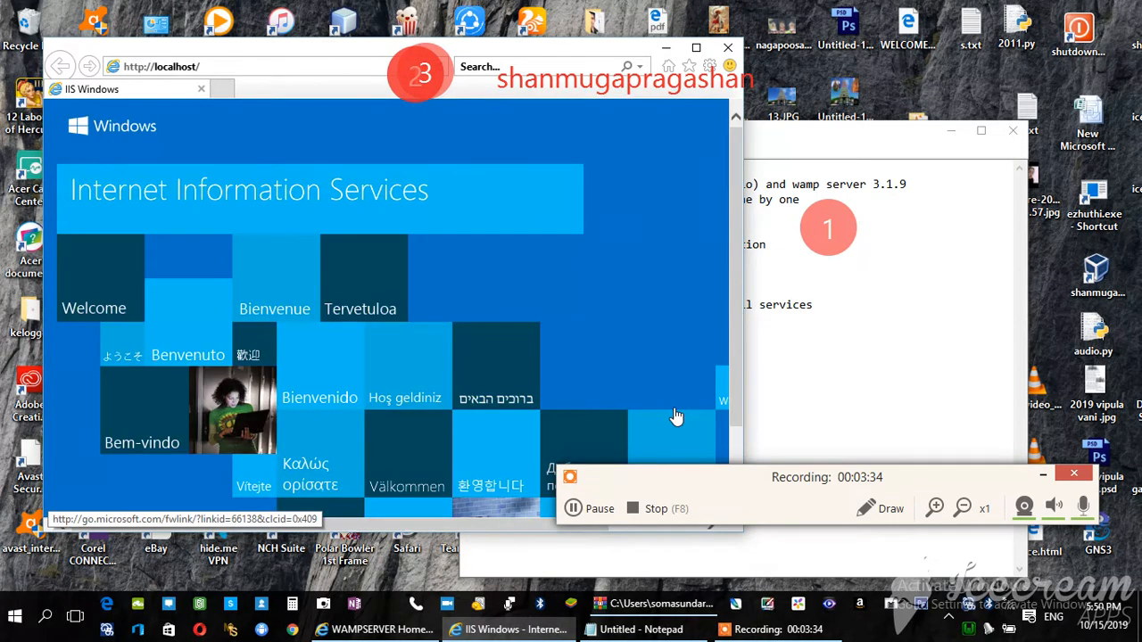
left_click(203, 65)
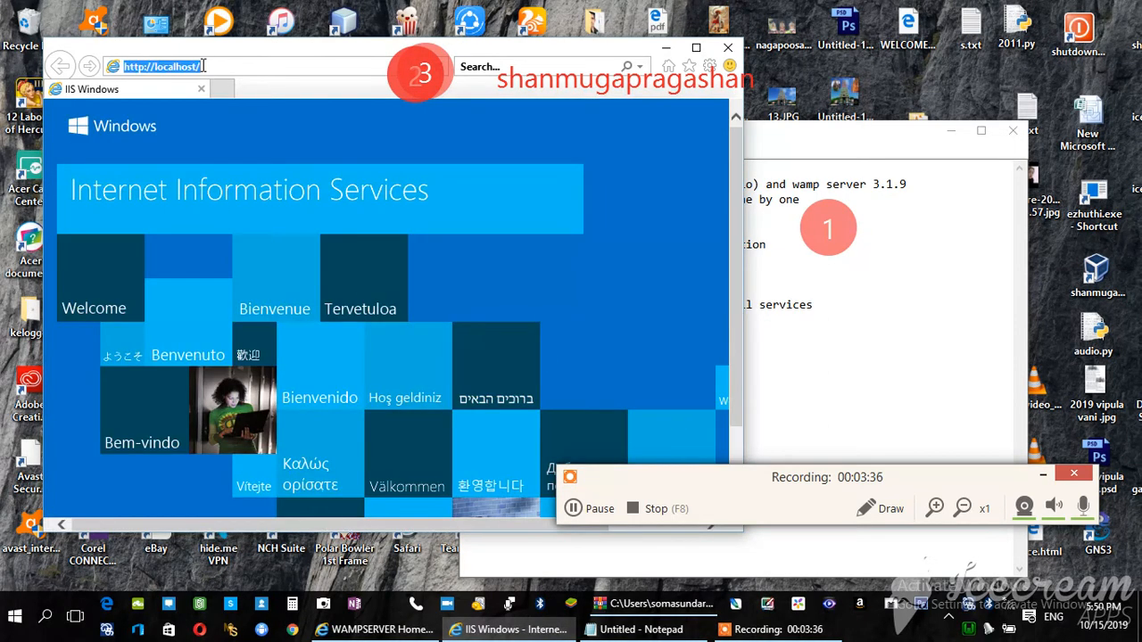
left_click(203, 65)
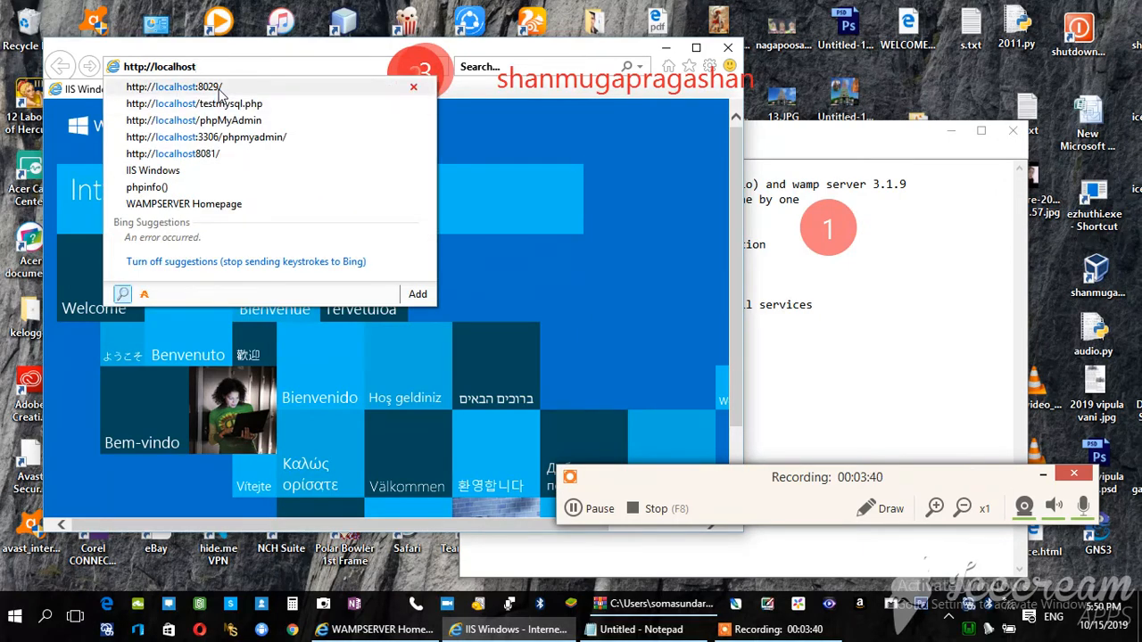
left_click(219, 90)
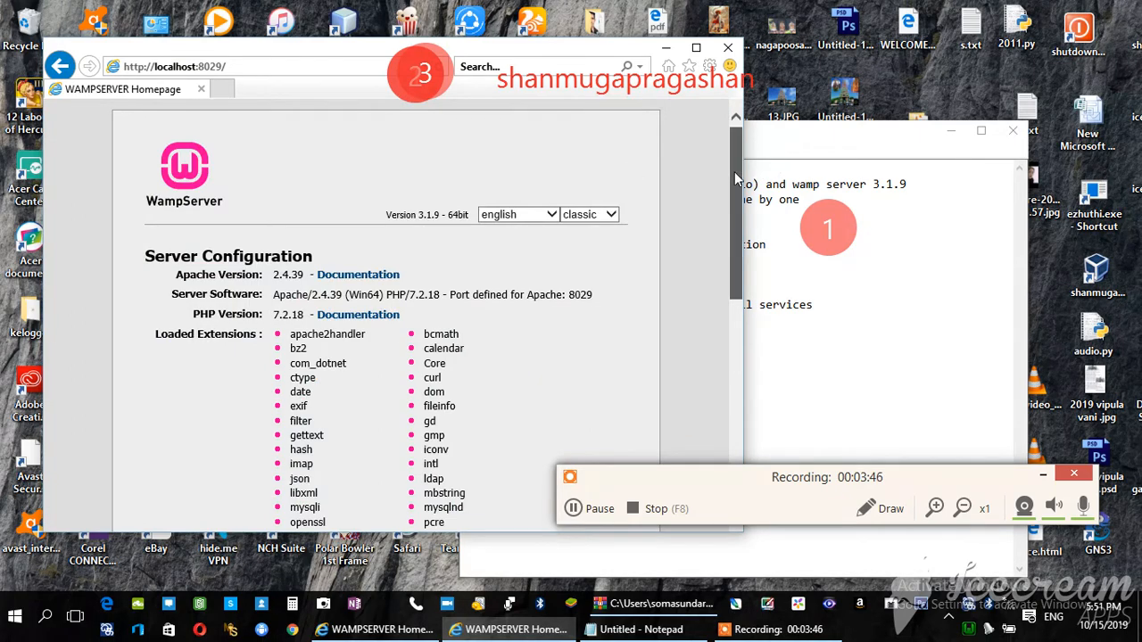
Open the phpinfo() page from the homepage's Tools, look through it to the PHP License section, and return to the homepage
left_click_drag(734, 171, 716, 398)
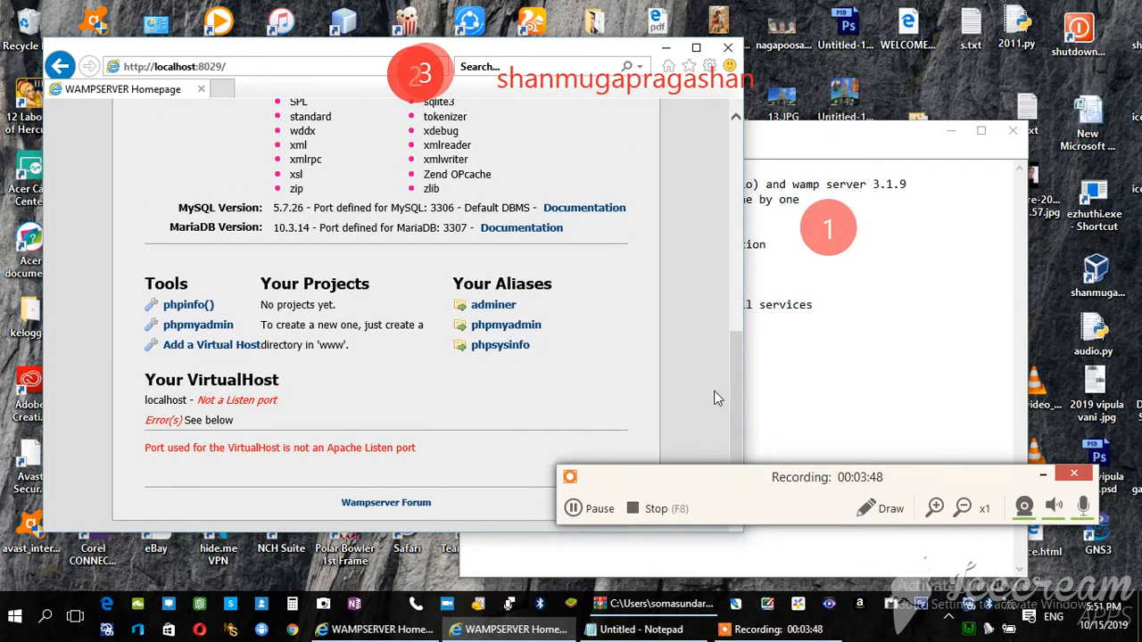
left_click(167, 309)
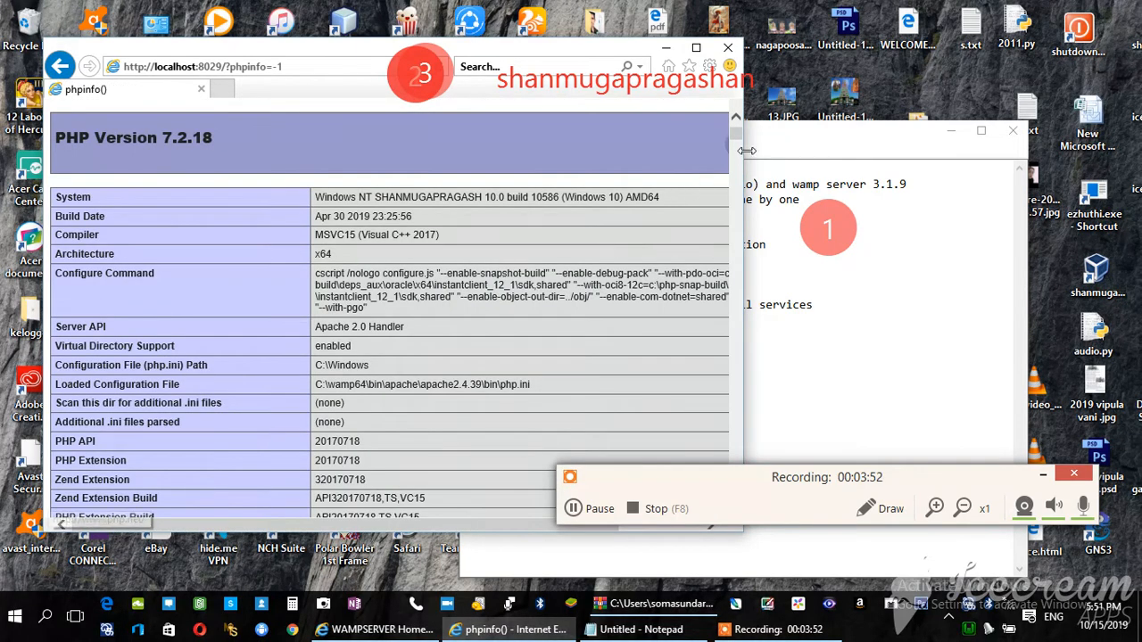
left_click_drag(738, 146, 728, 505)
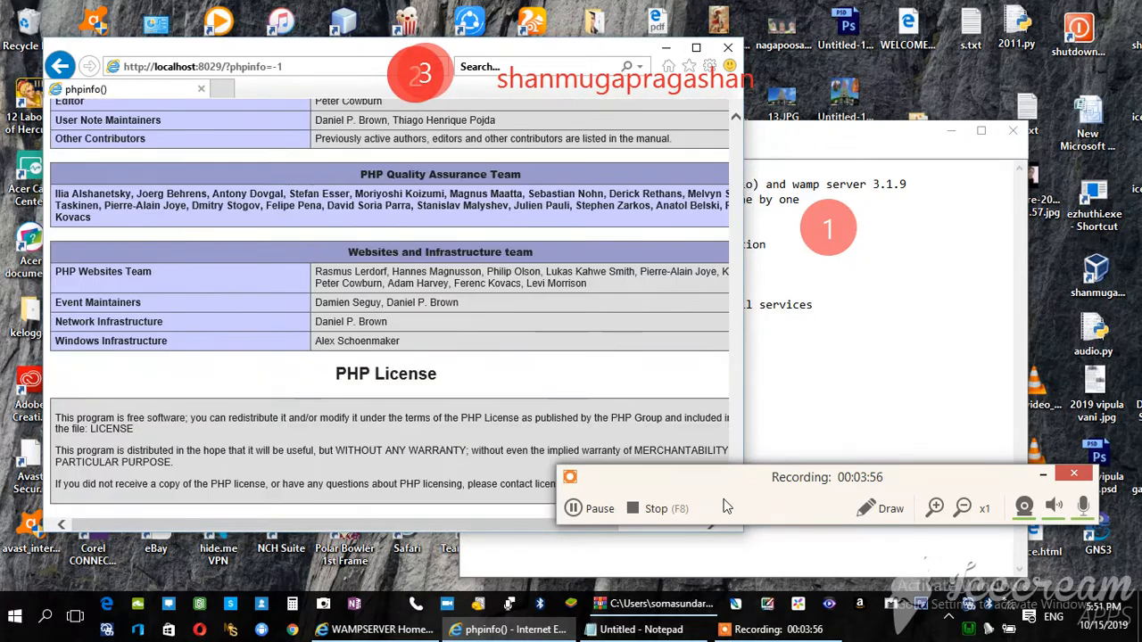
left_click(59, 66)
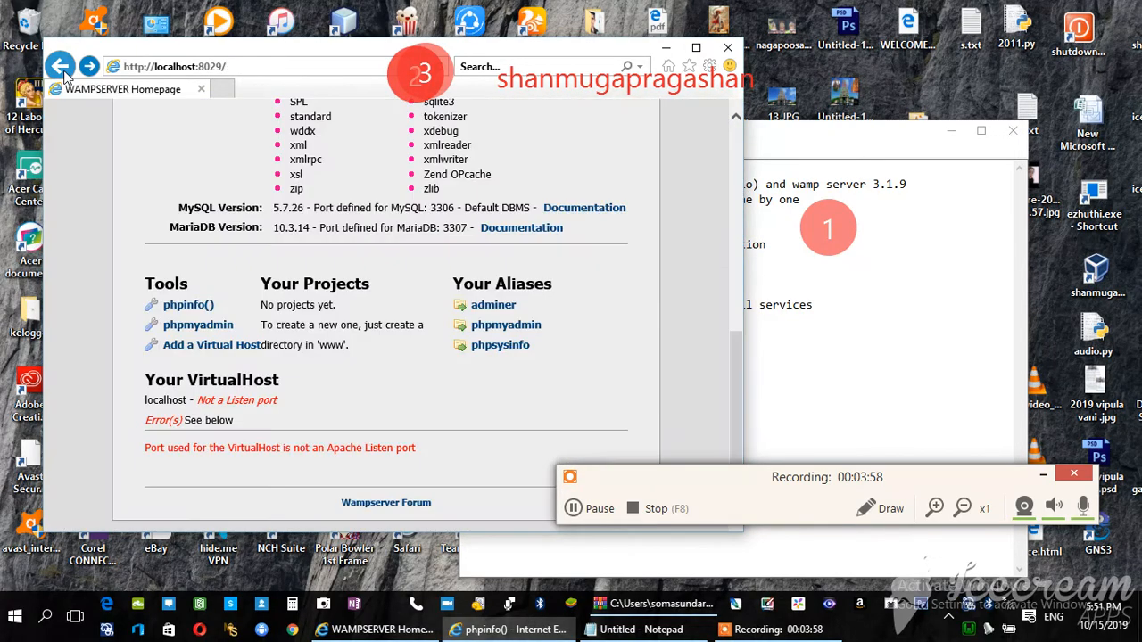
Open phpMyAdmin from the WampServer homepage and log in to the MySQL server with the username root and no password
left_click(217, 326)
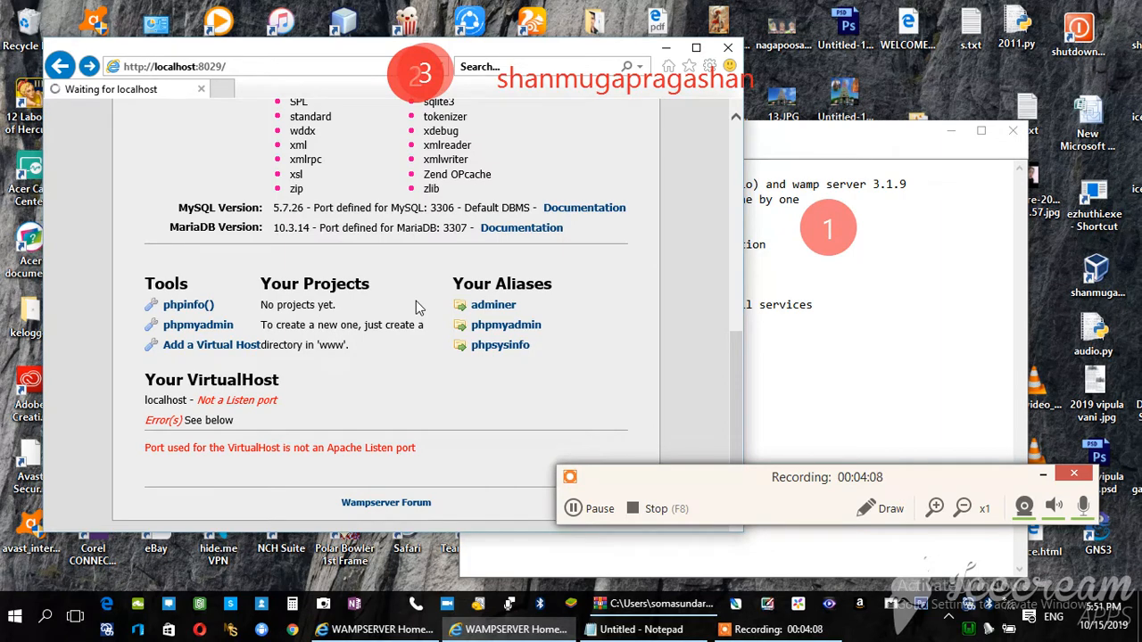
left_click(575, 509)
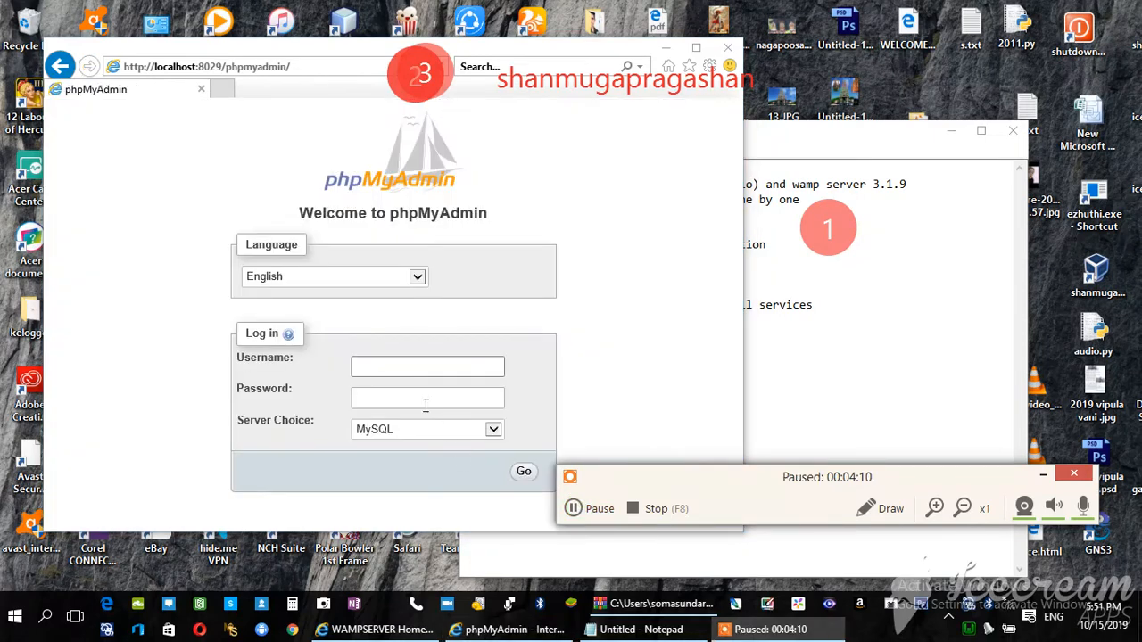
left_click(392, 368)
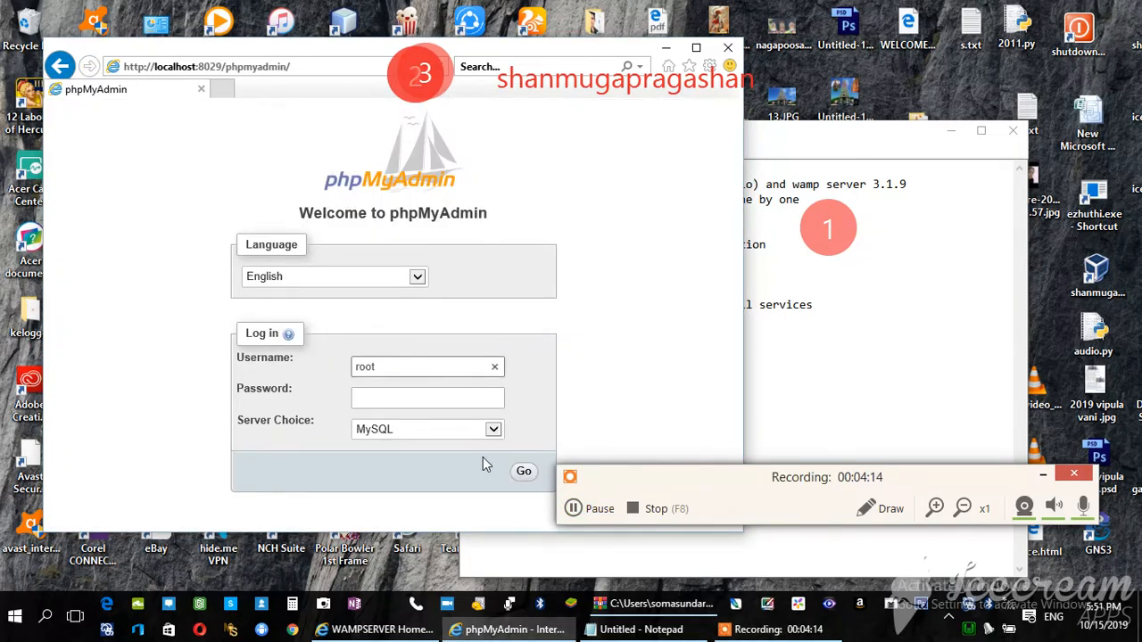
left_click(524, 473)
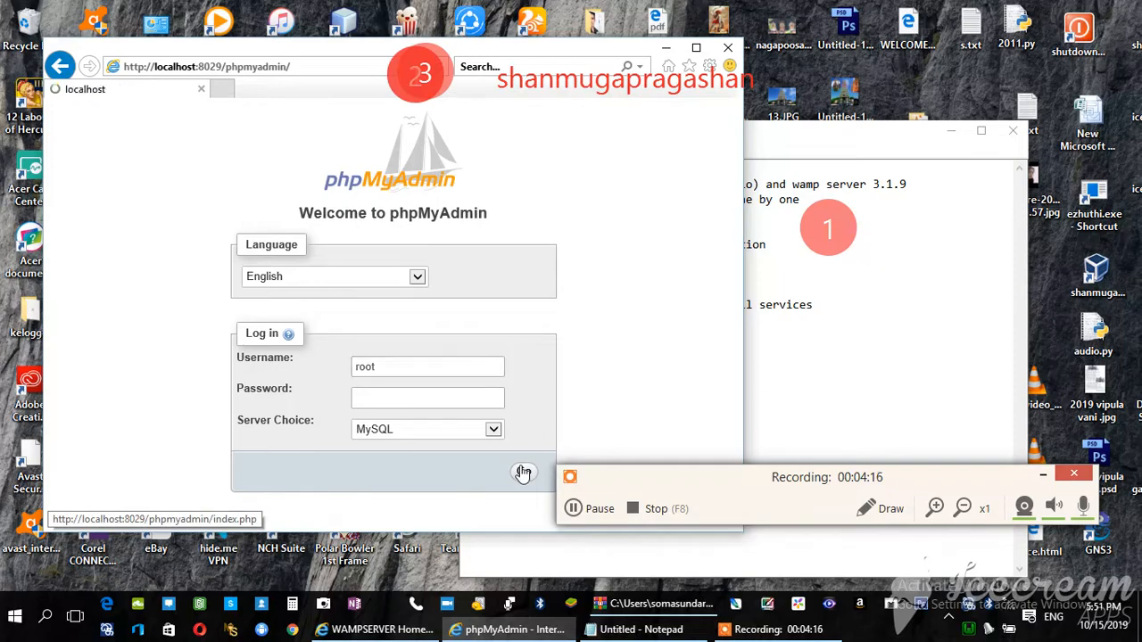
left_click(576, 509)
left_click(580, 512)
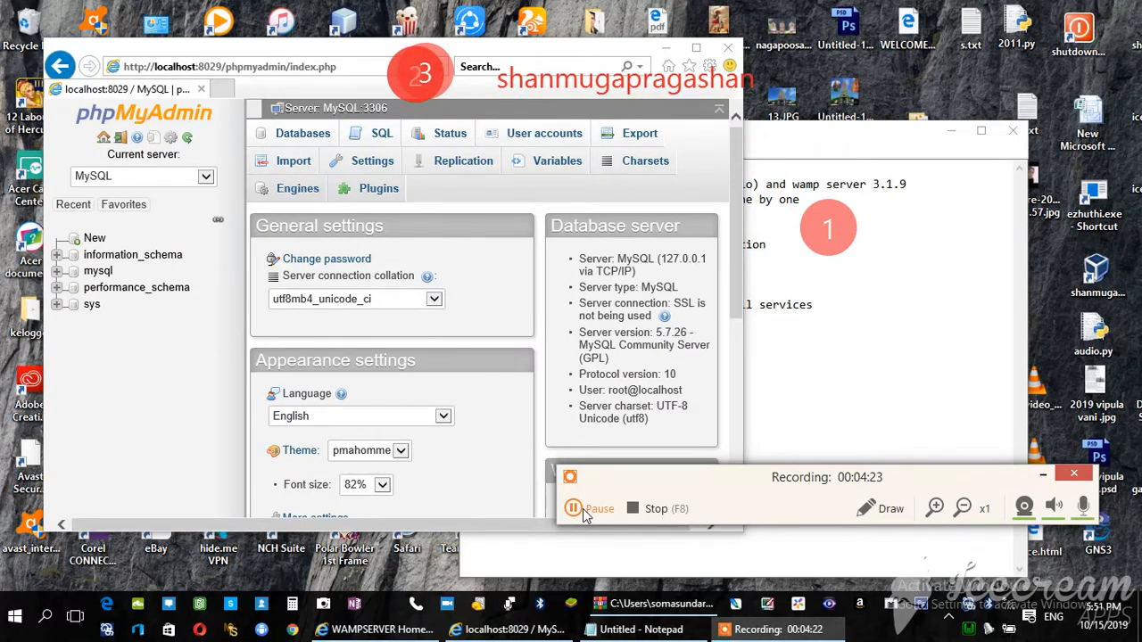
Create a new text document in the C:\wamp64\www folder
left_click(585, 509)
key("F7")
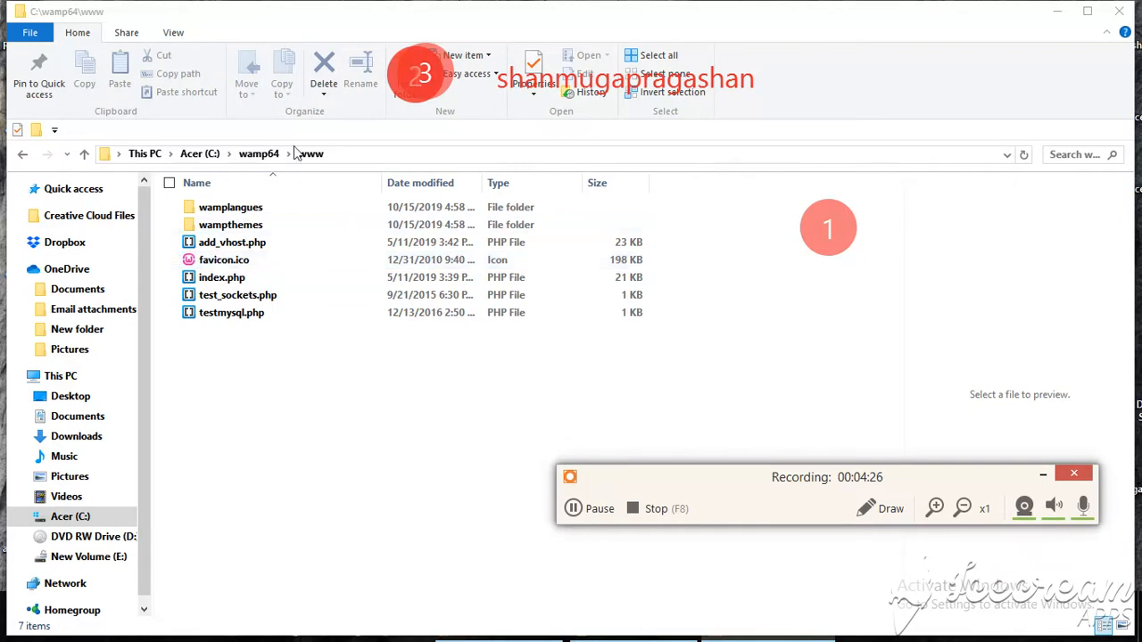
left_click(78, 37)
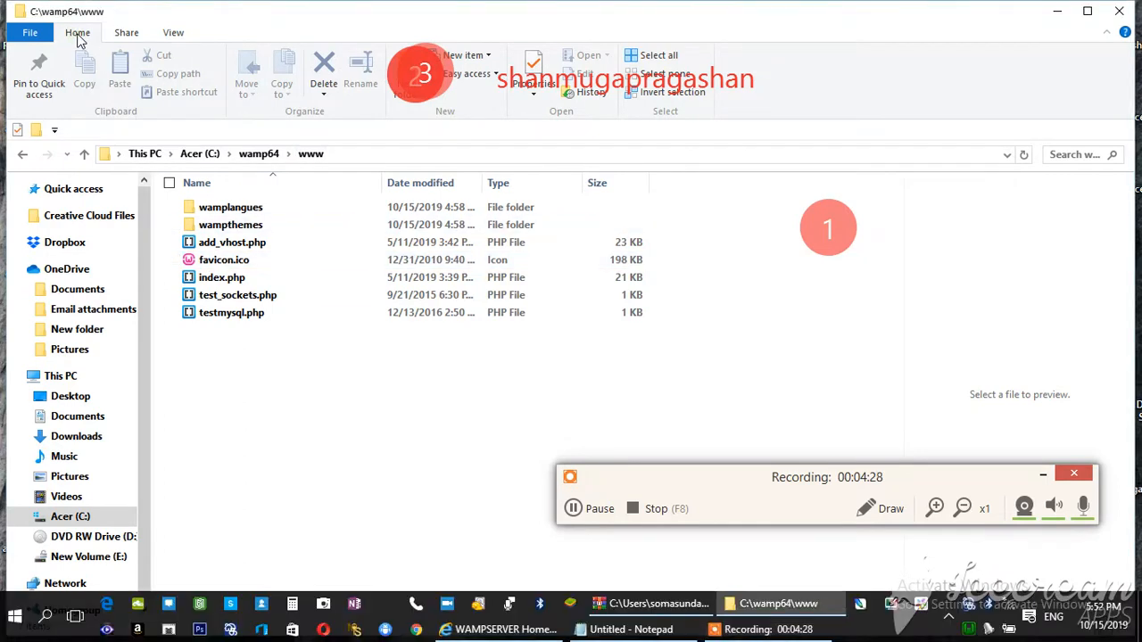
left_click(173, 34)
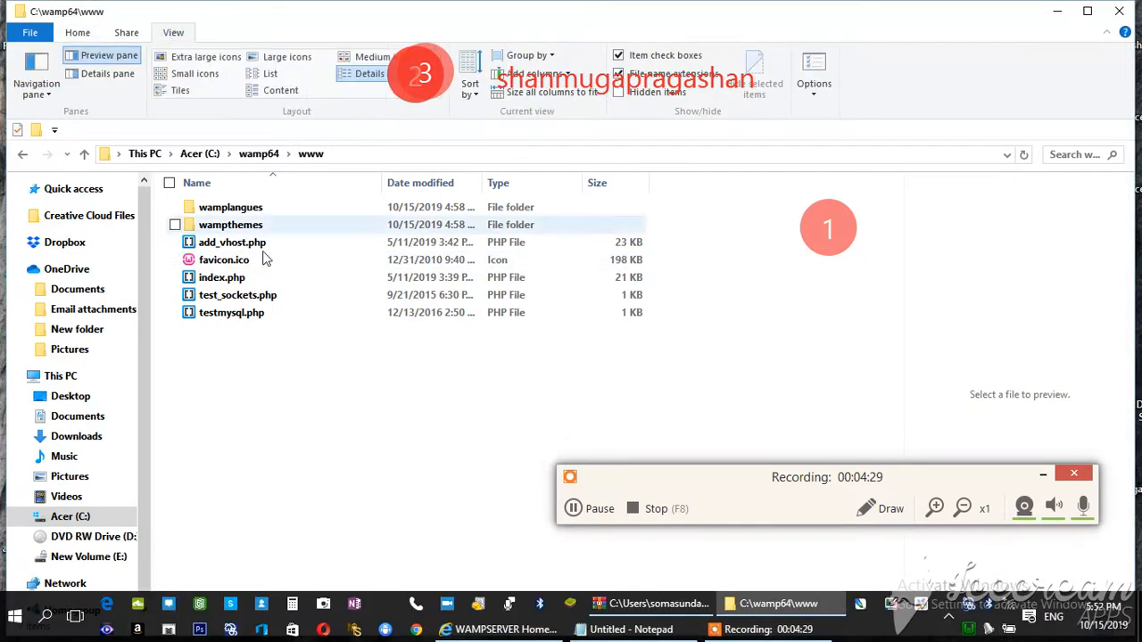
right_click(273, 377)
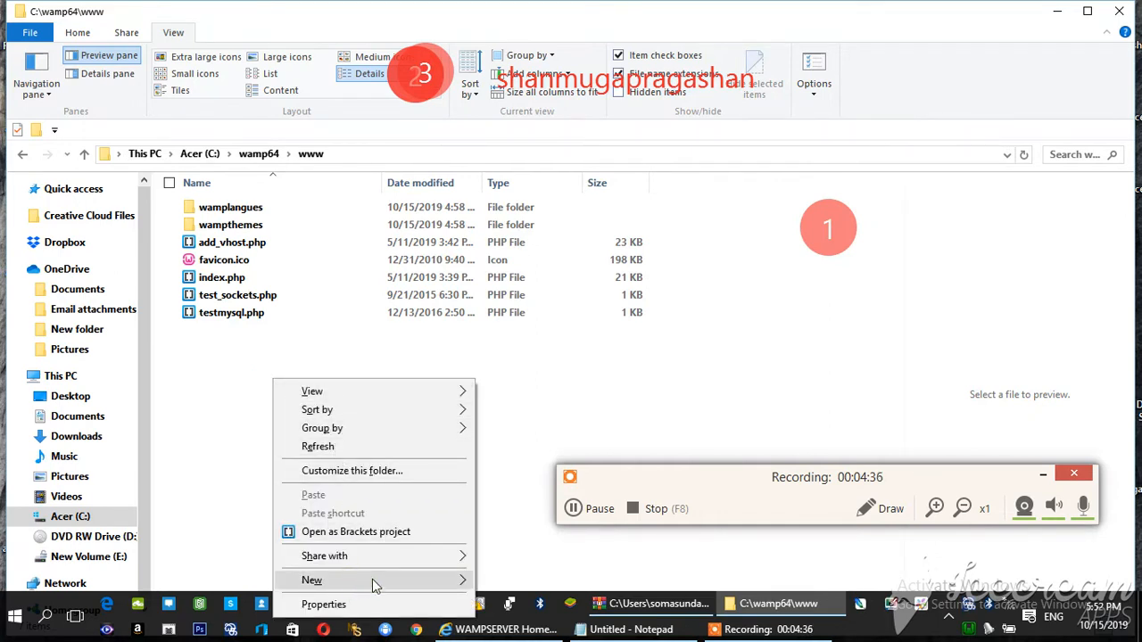
mouse_move(372, 582)
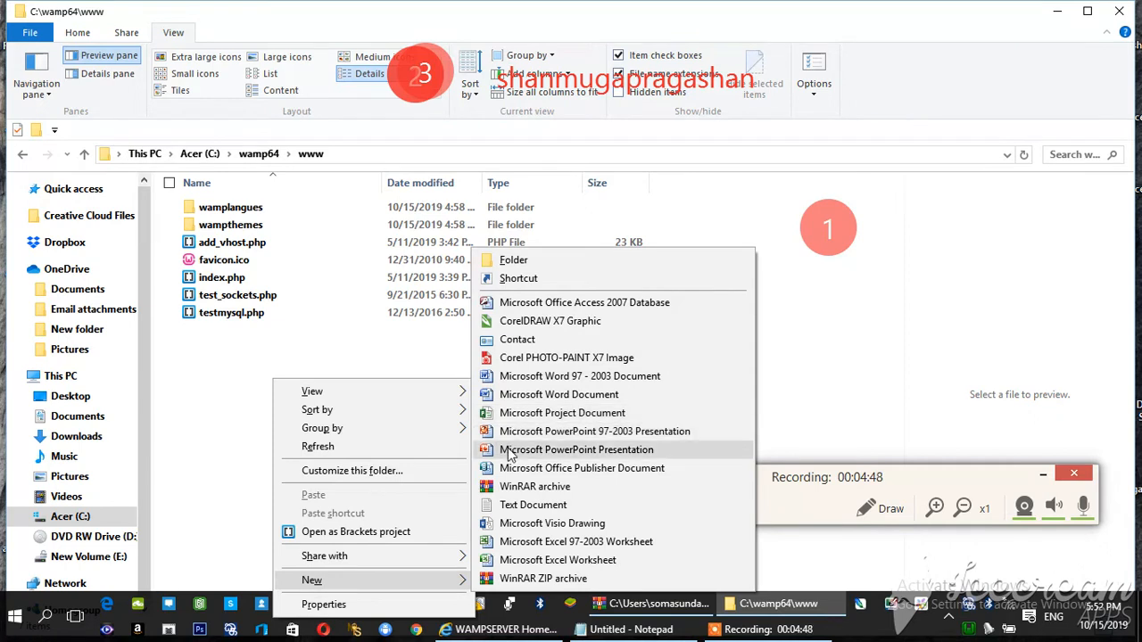
left_click(510, 506)
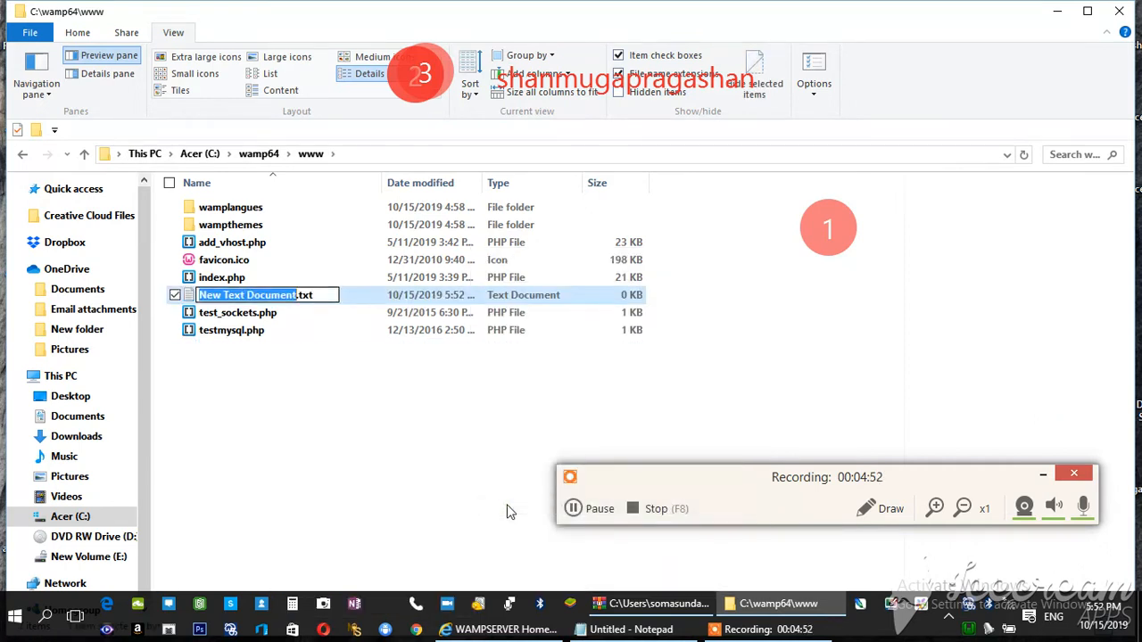
Save the PHP script as shan.php in C:\wamp64\www, with the type All Files (*.*) and ANSI encoding
left_click(575, 510)
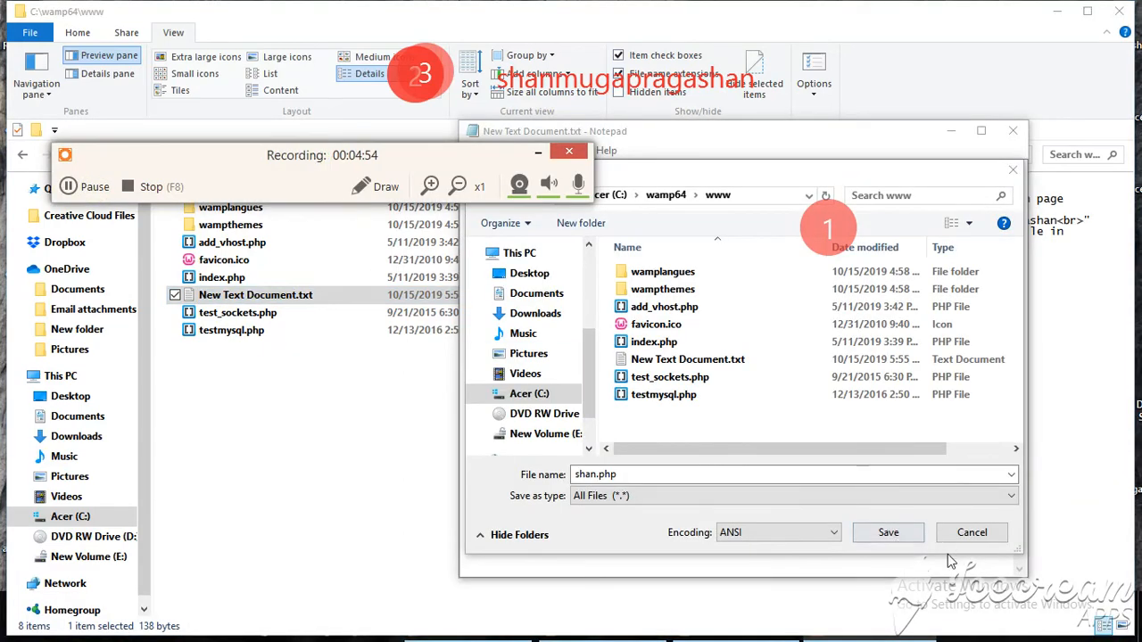
left_click(888, 533)
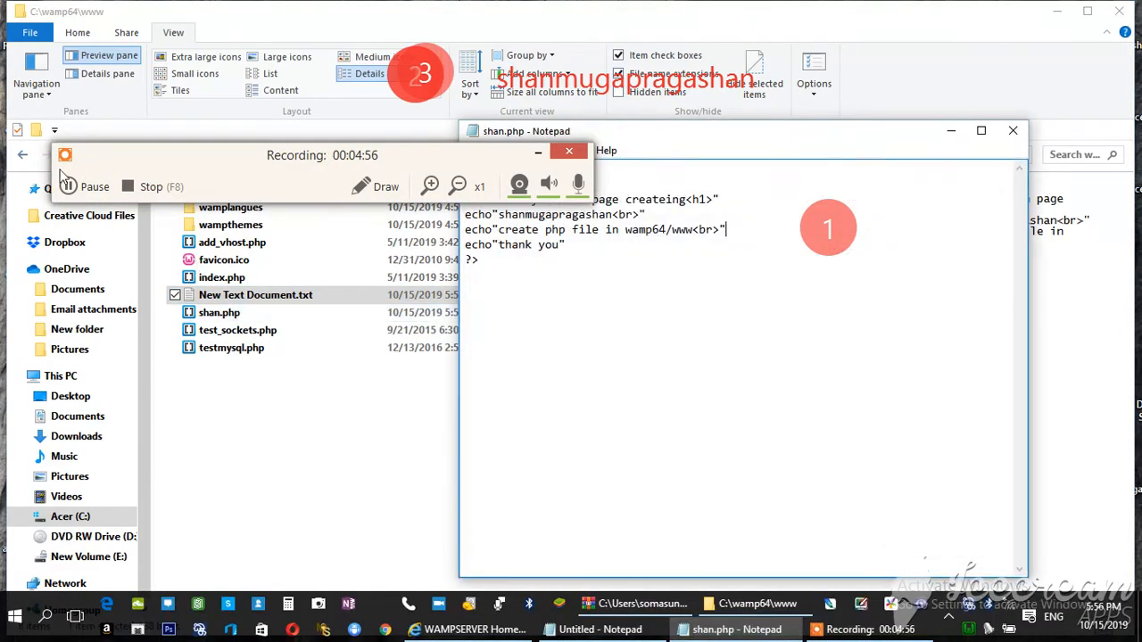
left_click(68, 186)
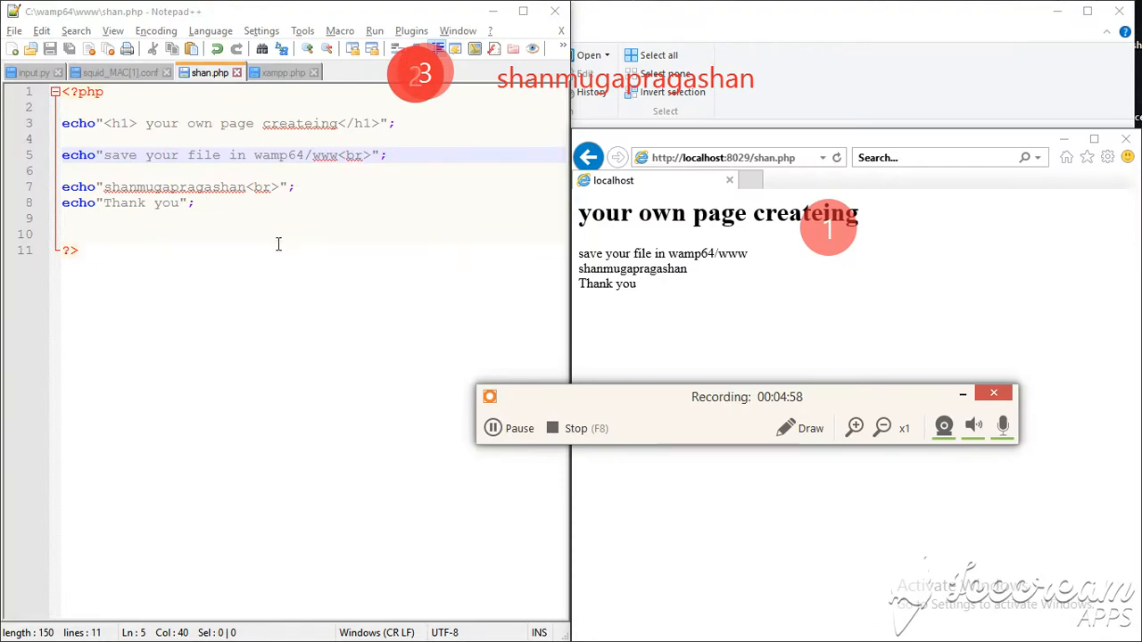